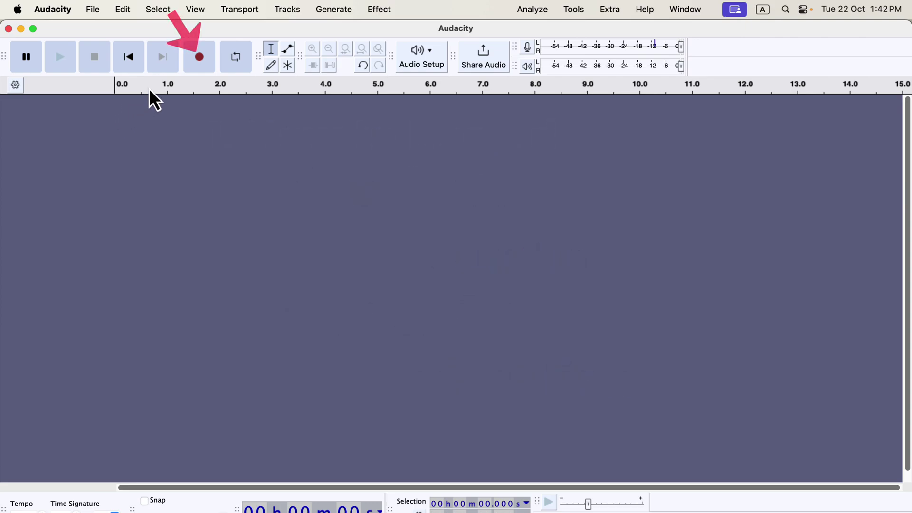
Step: Record a roughly six-second voice clip into a new Audio 1 track
left_click(190, 66)
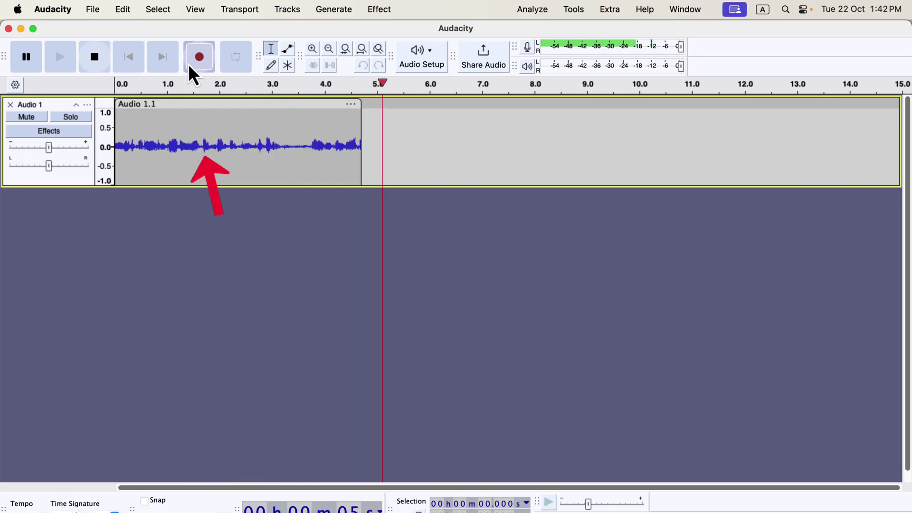
left_click(95, 57)
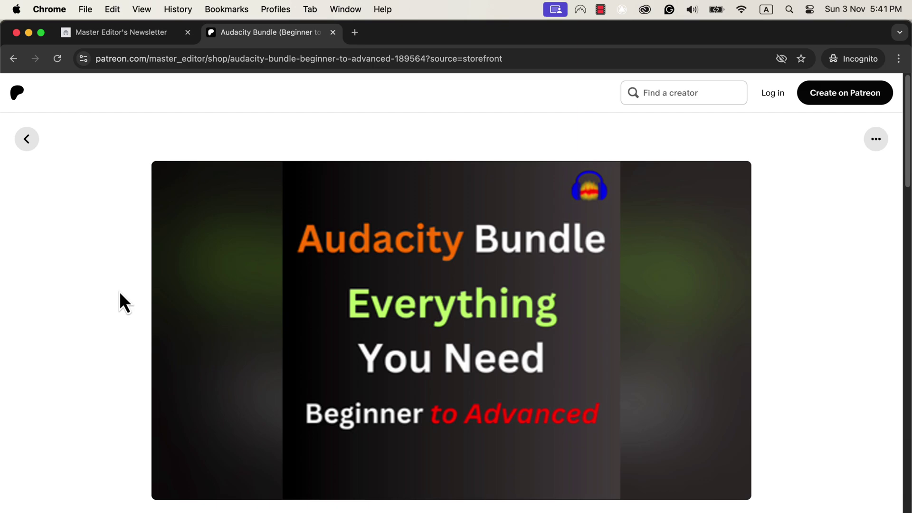
Step: Scroll the Patreon page down to the Audacity Bundle's title, $197 price and course description
scroll(120, 293, "down", 5)
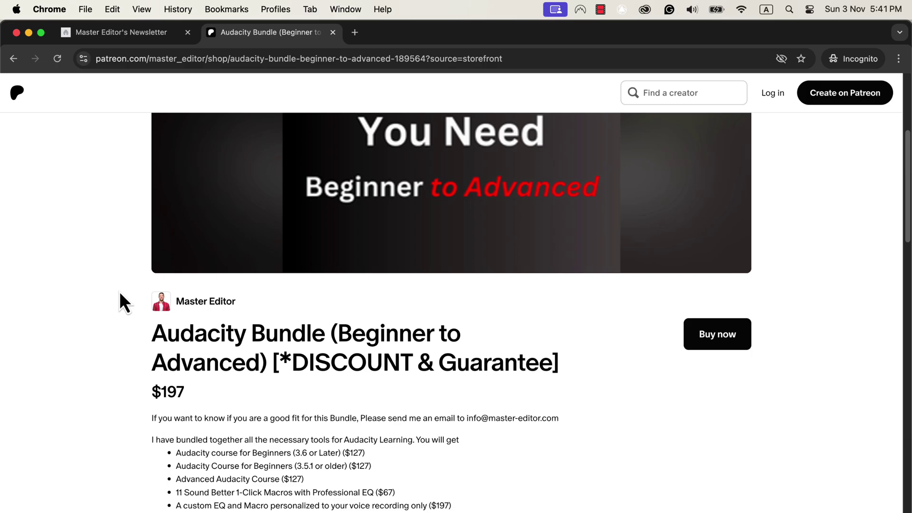
scroll(119, 294, "down", 5)
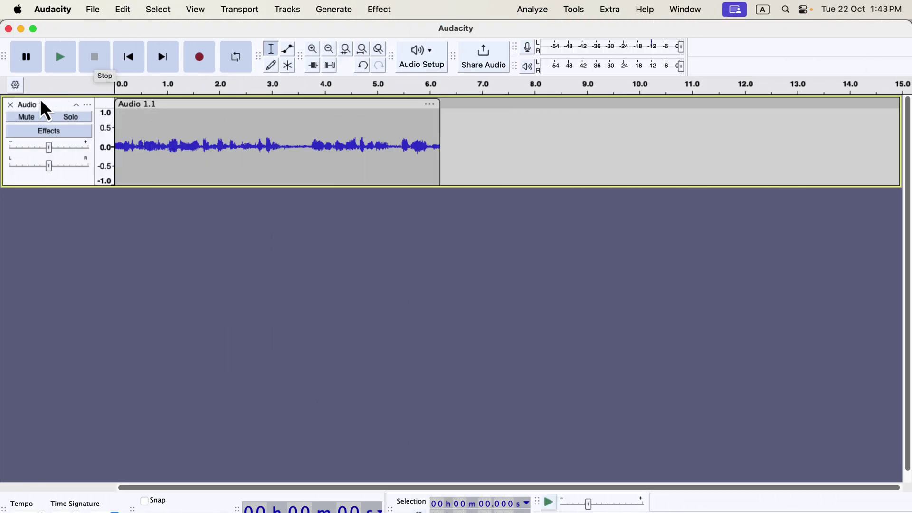
Step: Delete the recorded Audio 1 track and show the Audio Setup Recording Device list
left_click(11, 105)
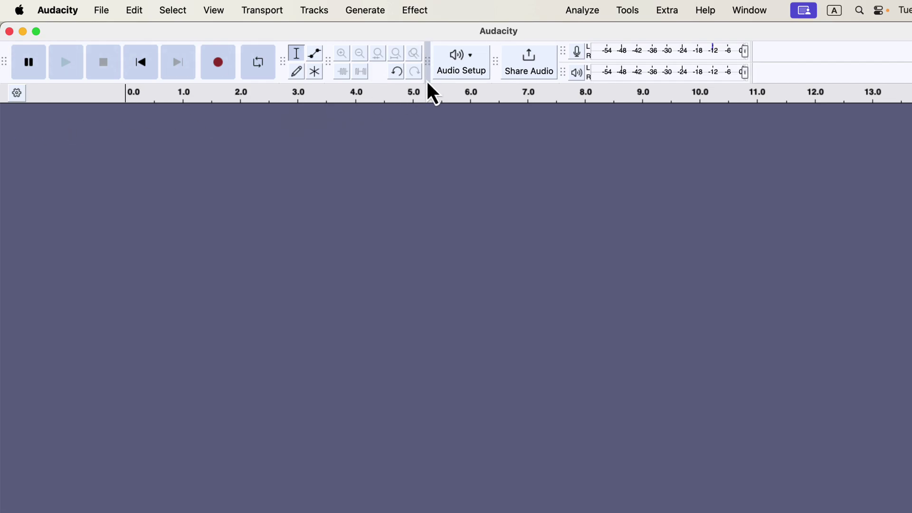
left_click(454, 88)
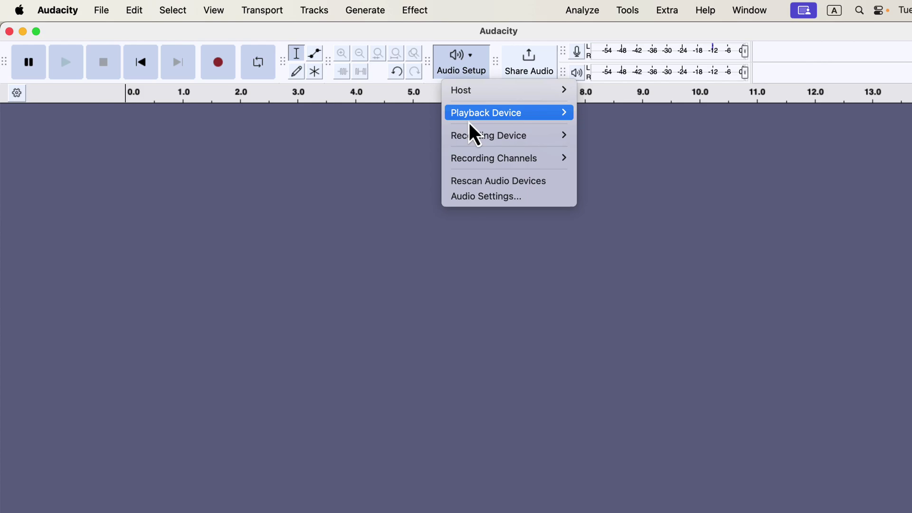
mouse_move(479, 139)
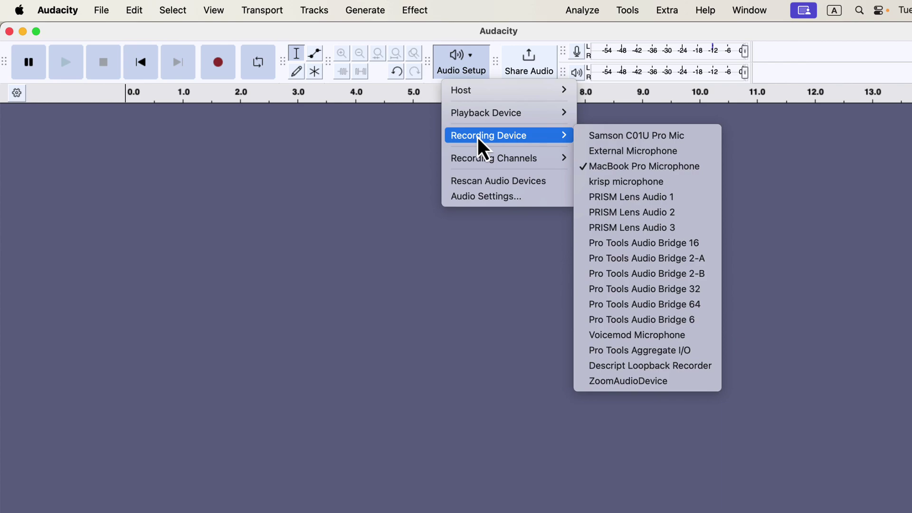
Step: Switch the recording device to Samson C01U Pro Mic and reopen the Audio Setup menu
left_click(598, 135)
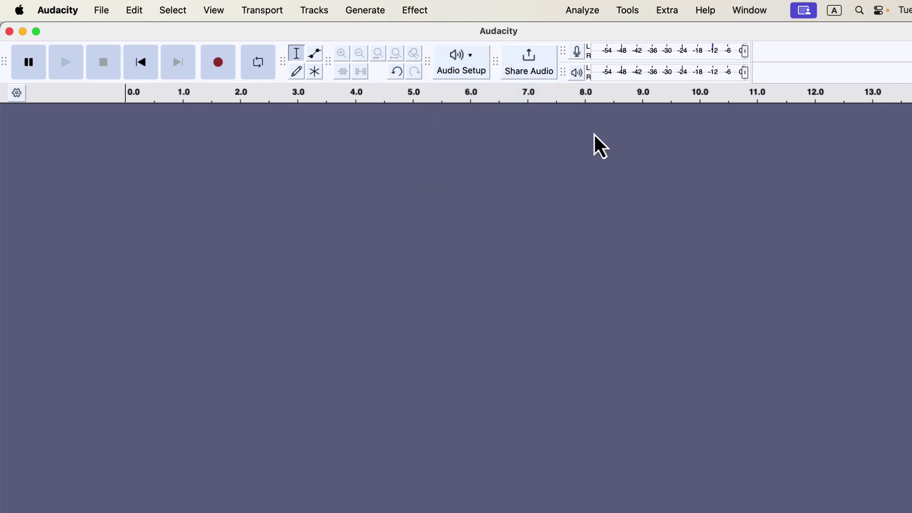
left_click(440, 71)
mouse_move(465, 138)
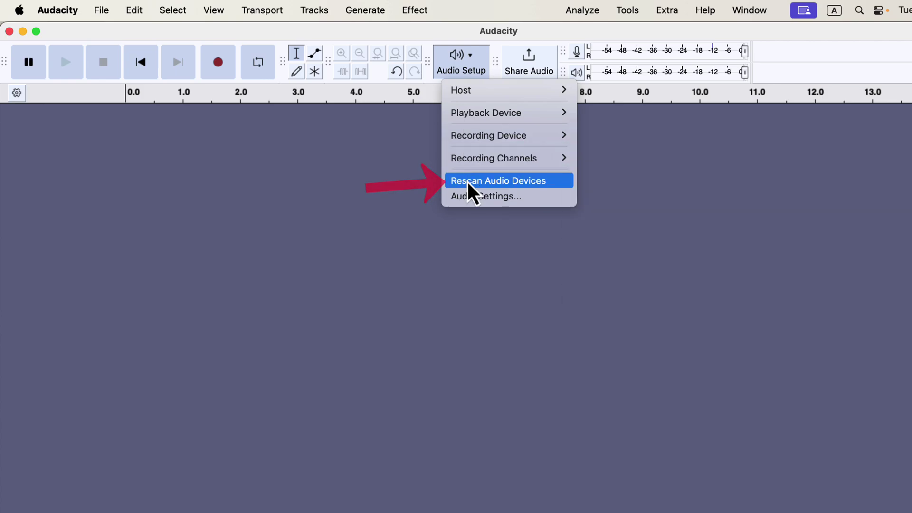
Step: Rescan audio devices so Scarlett 2i2 USB appears in the Recording Device list
left_click(550, 182)
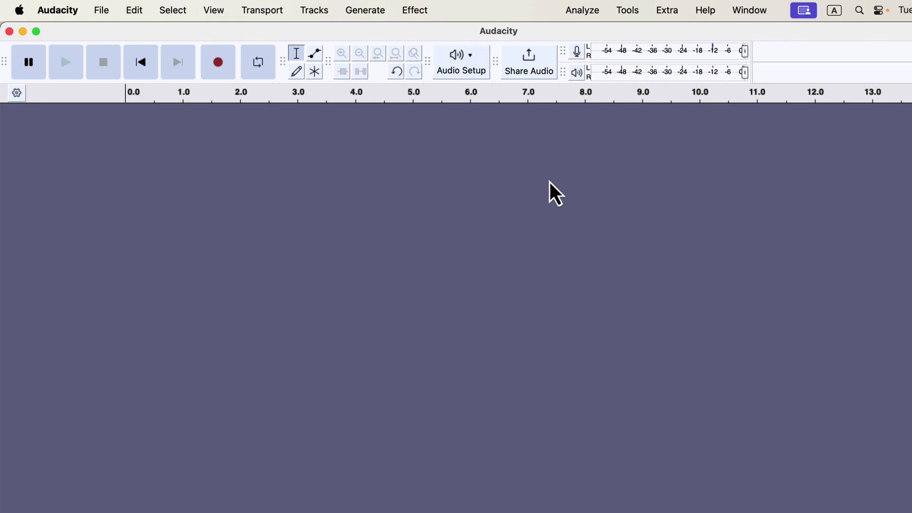
left_click(455, 71)
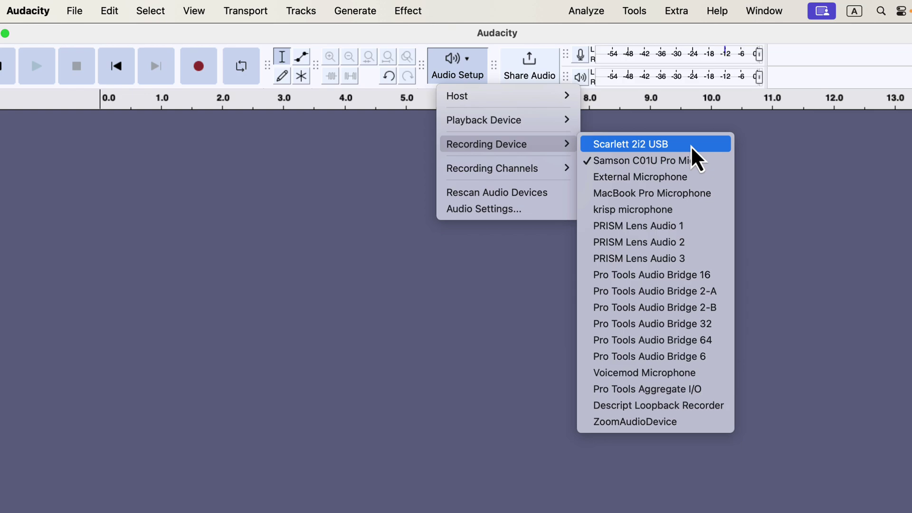
Step: Select Scarlett 2i2 USB as the recording device and confirm it is checked
left_click(690, 145)
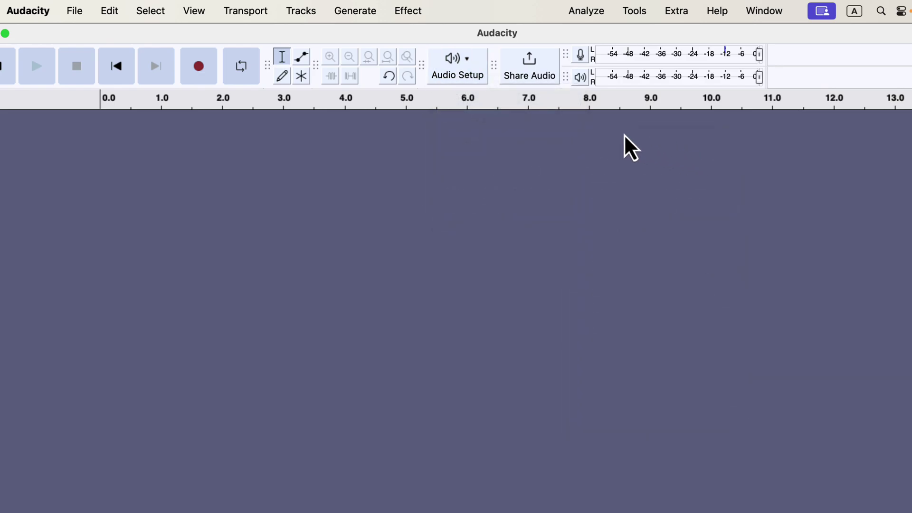
left_click(466, 79)
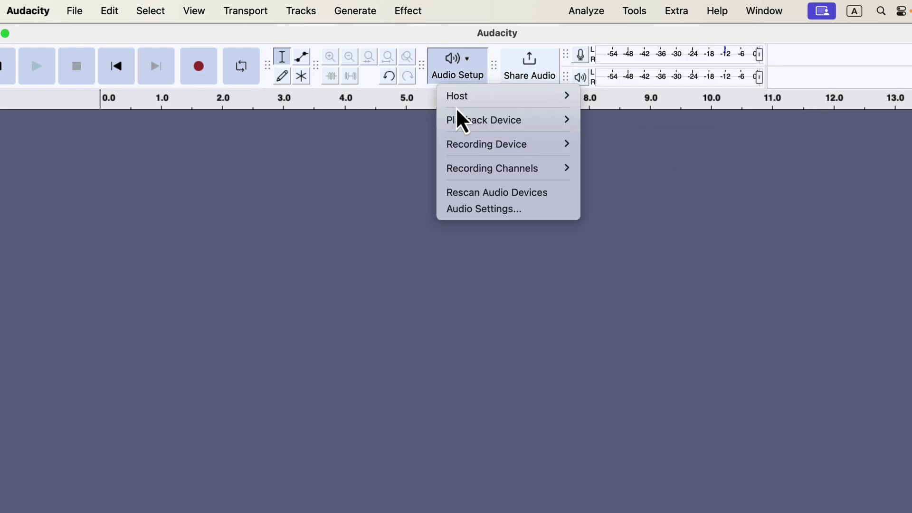
mouse_move(469, 147)
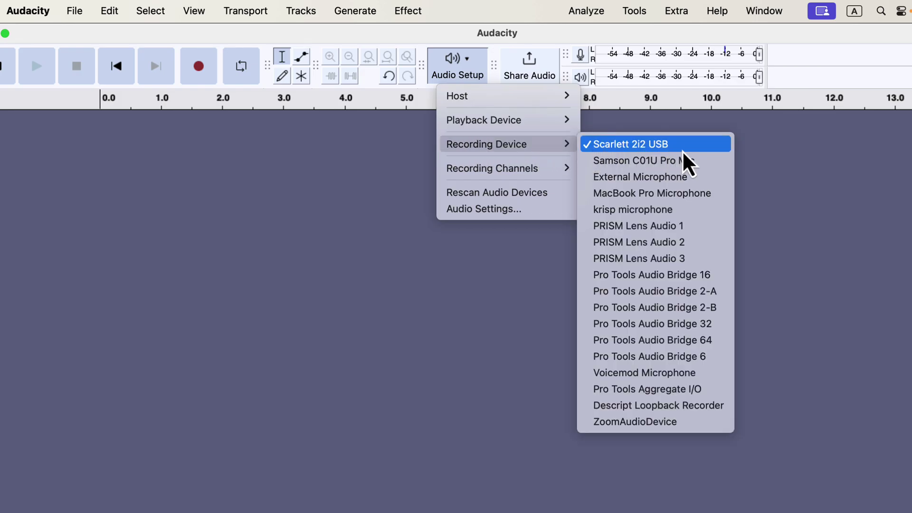
left_click(758, 147)
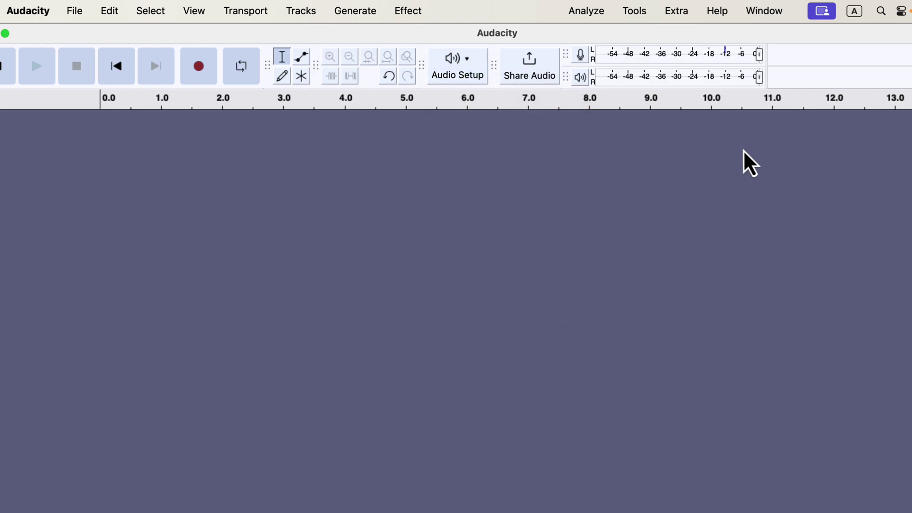
left_click(194, 14)
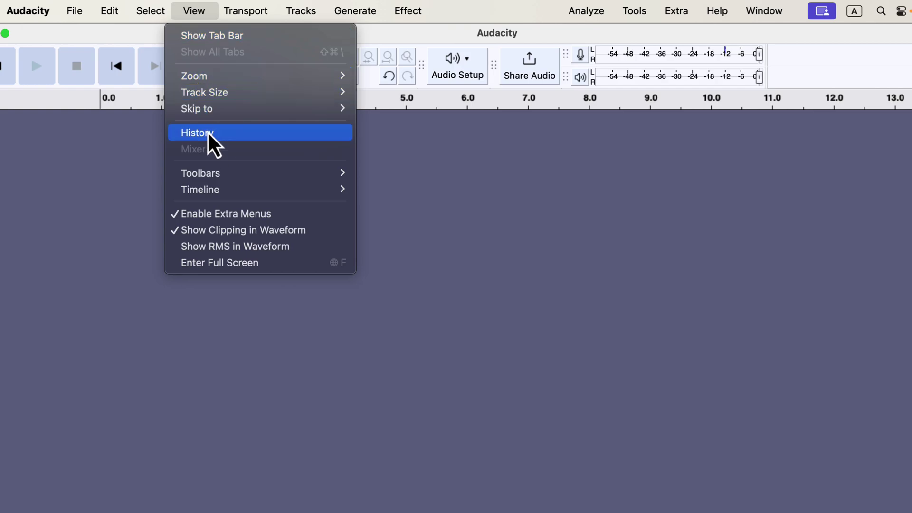
Step: Show the Device Toolbar and drop down its recording-device list
mouse_move(250, 181)
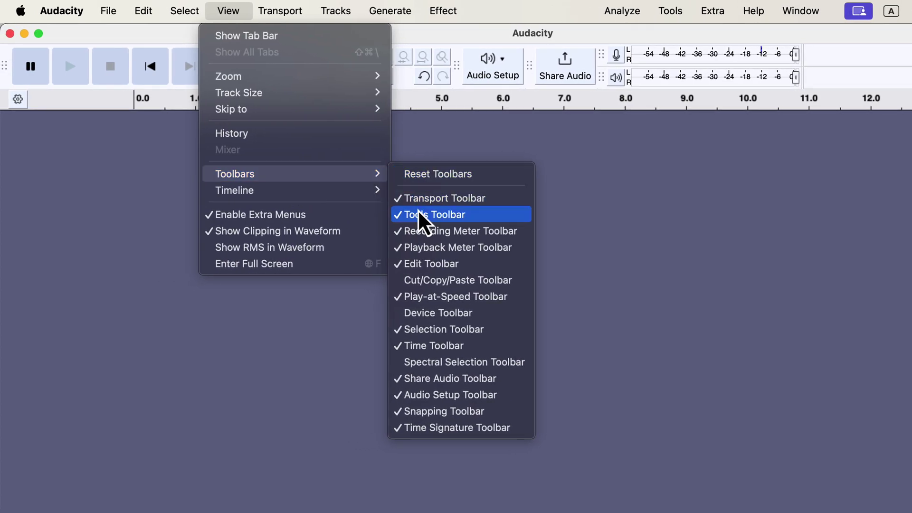
left_click(483, 313)
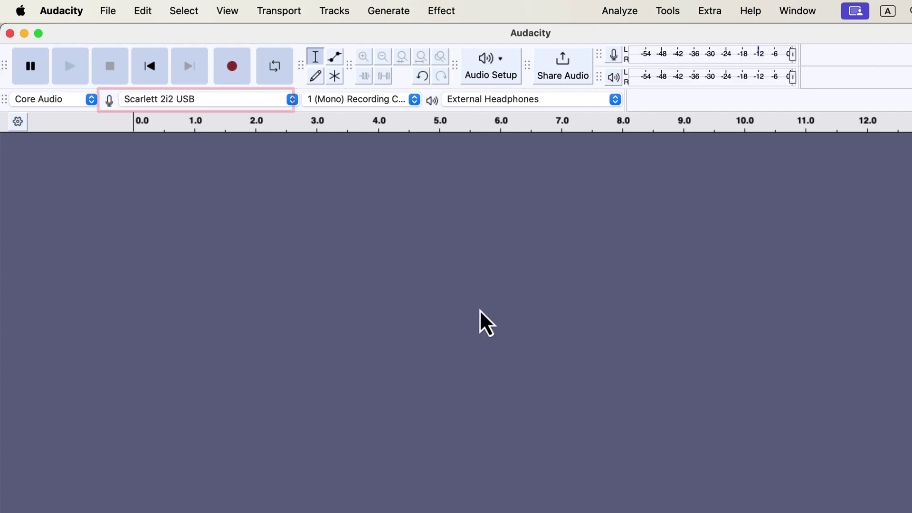
left_click(223, 100)
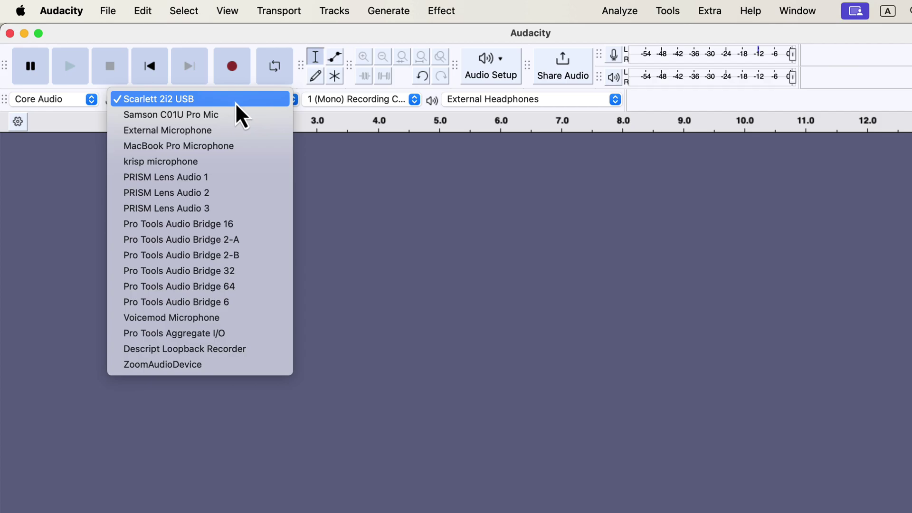
Step: Keep Scarlett 2i2 USB as input and leave recording channels at 1 (Mono)
left_click(236, 102)
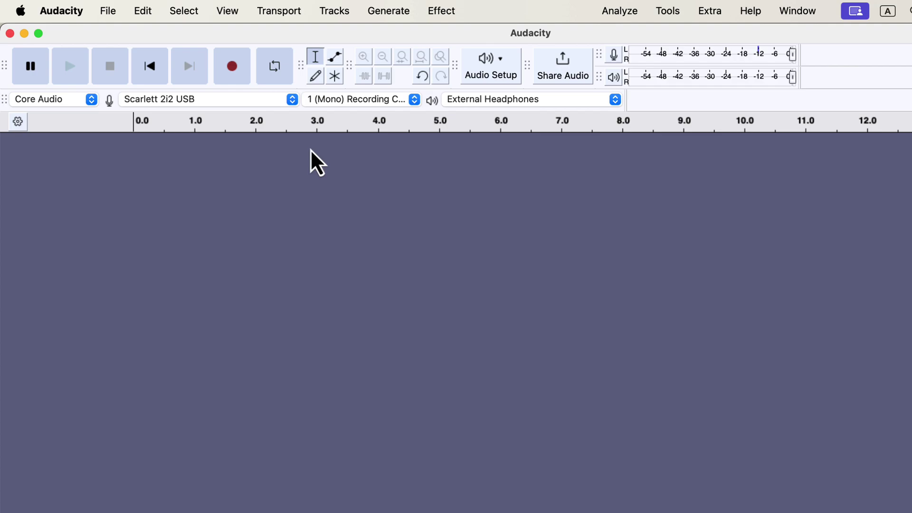
left_click(362, 101)
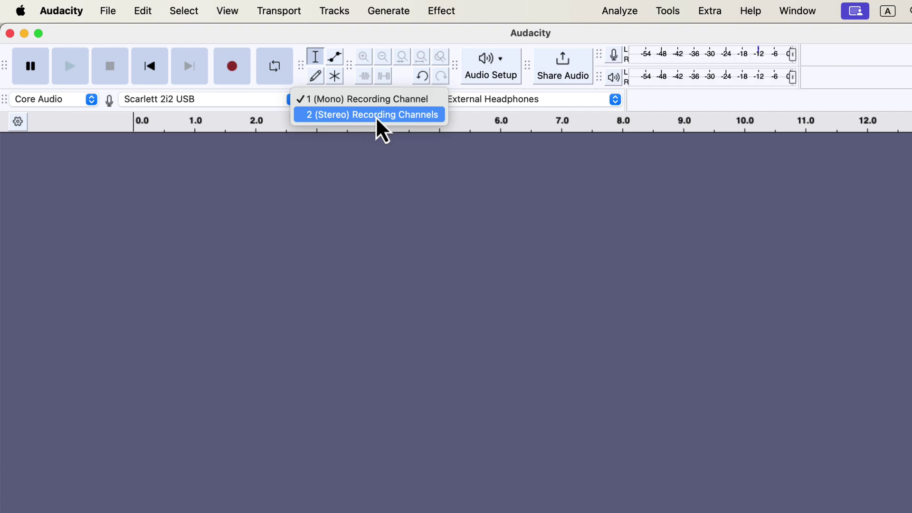
left_click(380, 153)
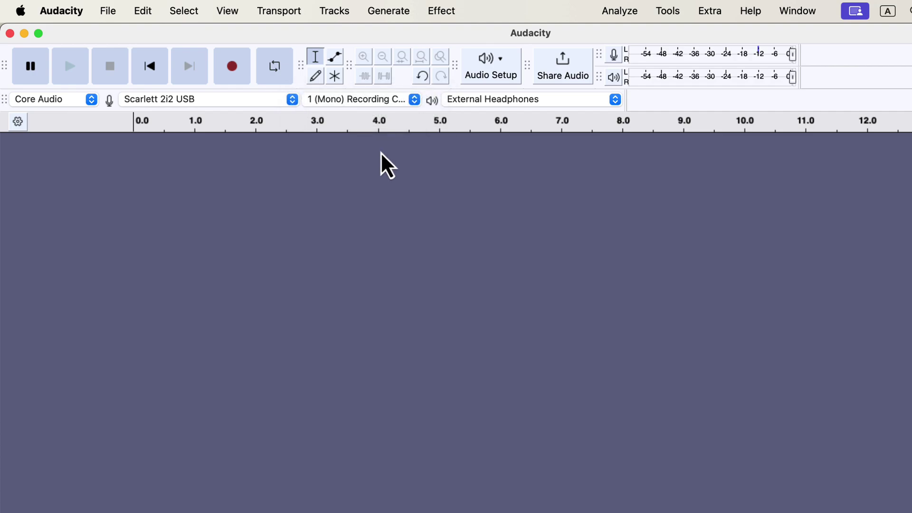
Step: Open Audio Settings and scroll to the 44100 Hz, 32-bit float quality settings
left_click(487, 61)
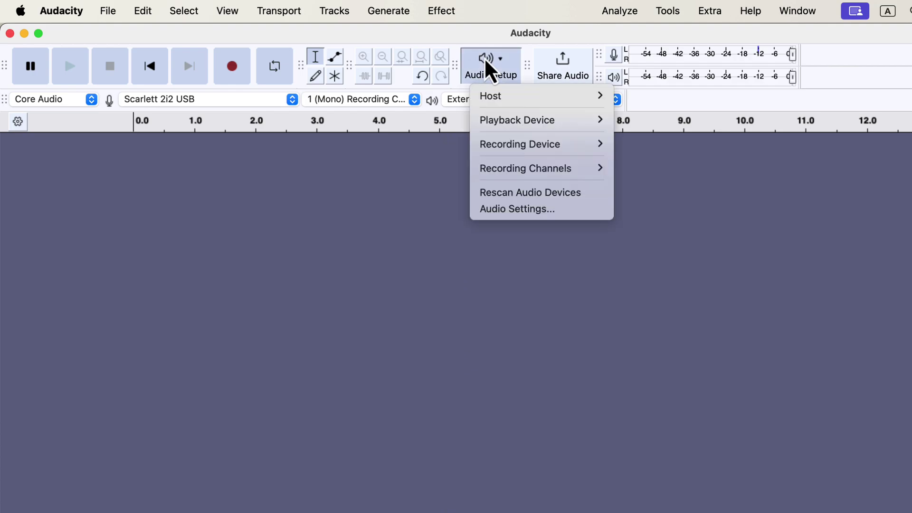
mouse_move(497, 171)
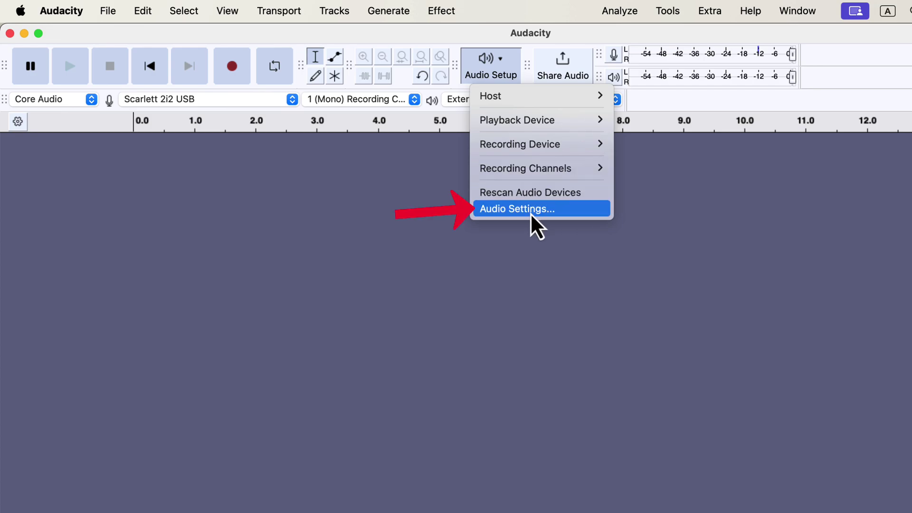
left_click(566, 212)
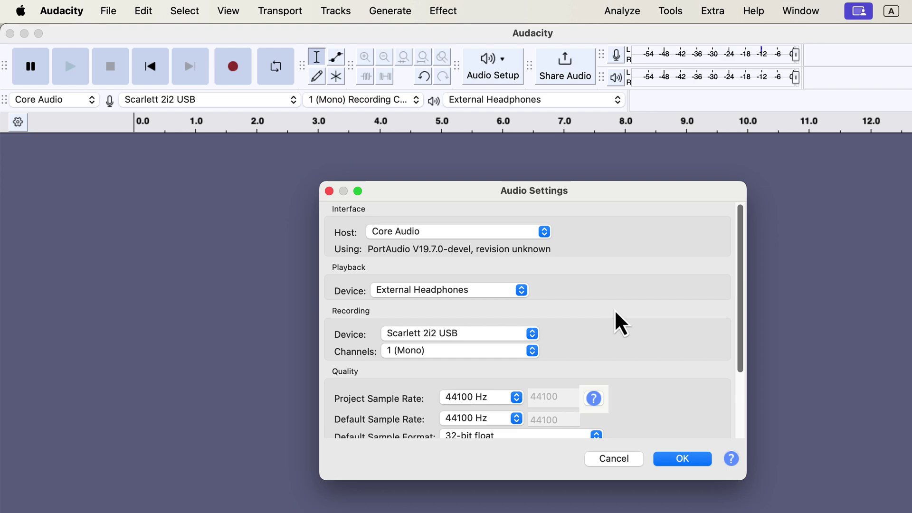
scroll(615, 307, "down", 5)
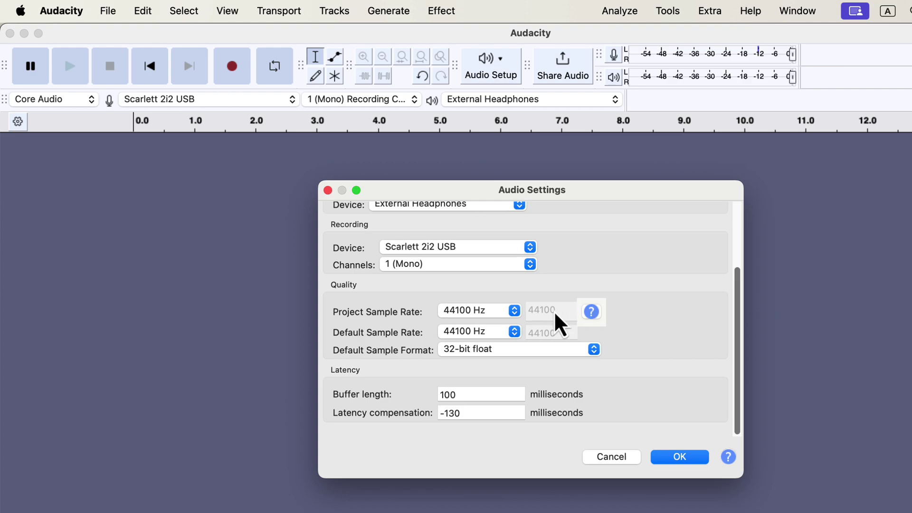
Step: List project sample rates from 8000 to 384000 Hz, with 44100 Hz checked
left_click(475, 314)
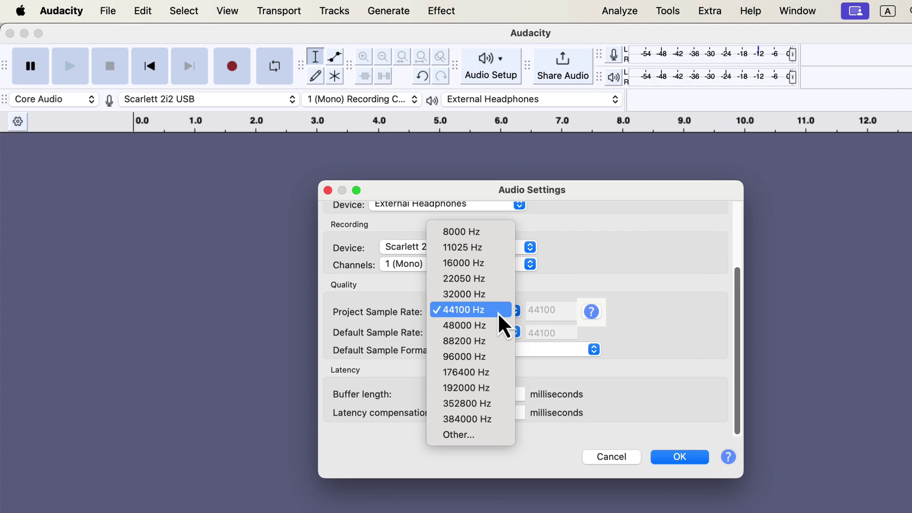
Step: Reselect 44100 Hz in the Project Sample Rate list, leaving the rate unchanged
left_click(498, 311)
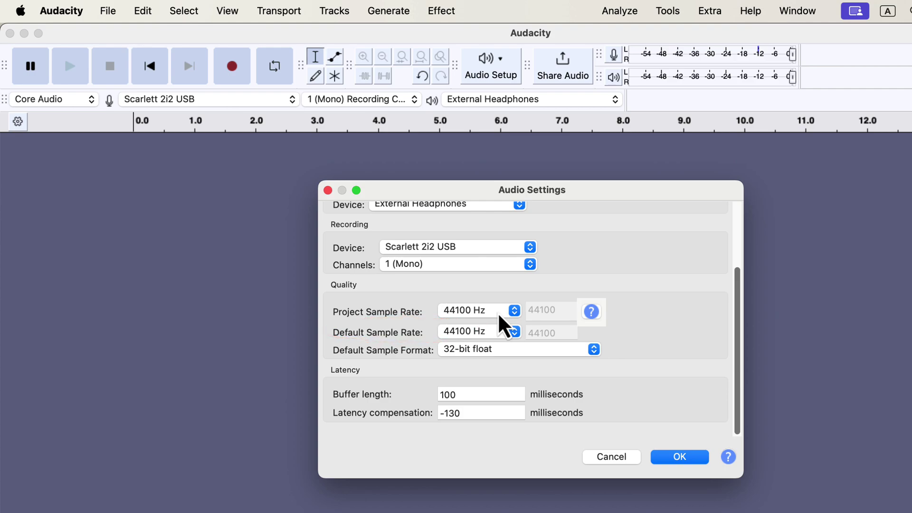
Step: Keep 32-bit float as the default sample format and close Audio Settings with OK
left_click(514, 356)
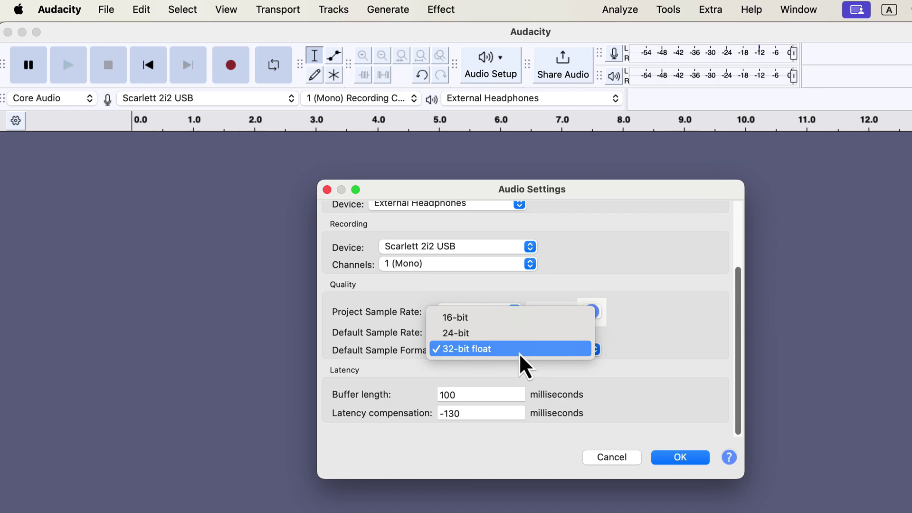
left_click(518, 351)
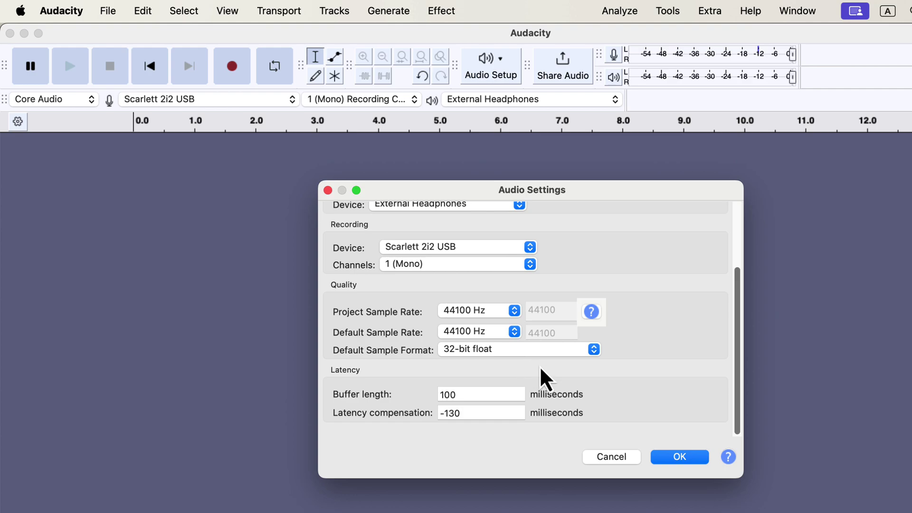
left_click(678, 459)
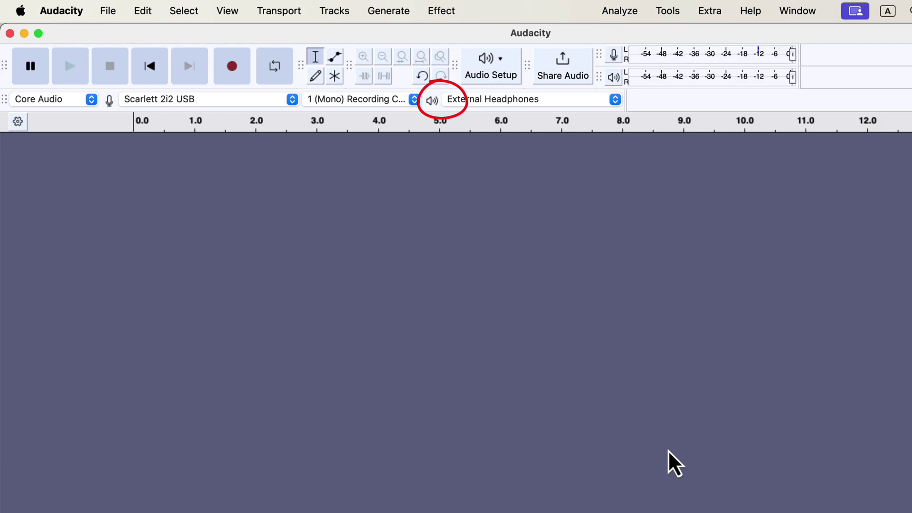
left_click(534, 105)
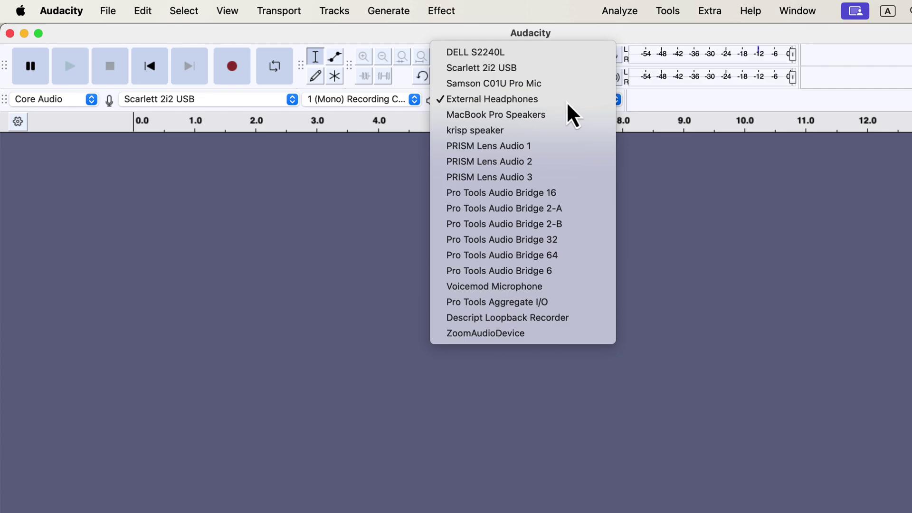
left_click(638, 101)
left_click(508, 82)
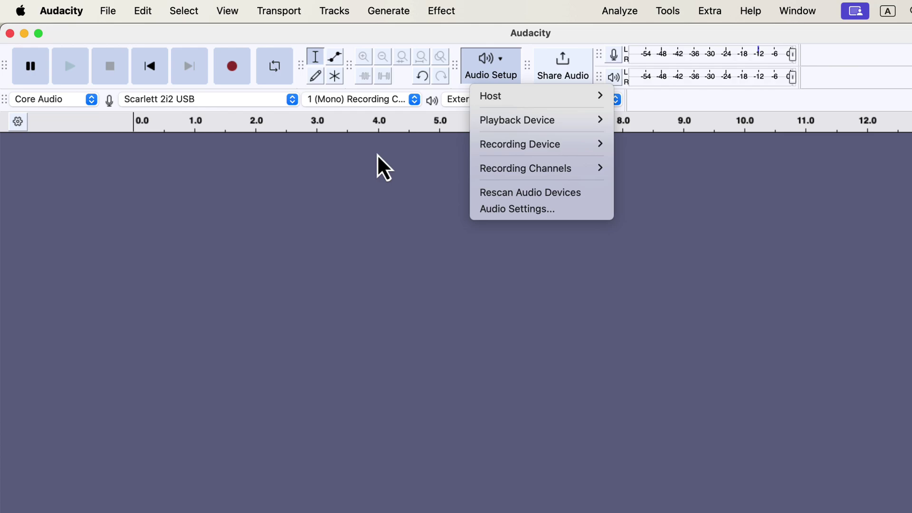
left_click(377, 154)
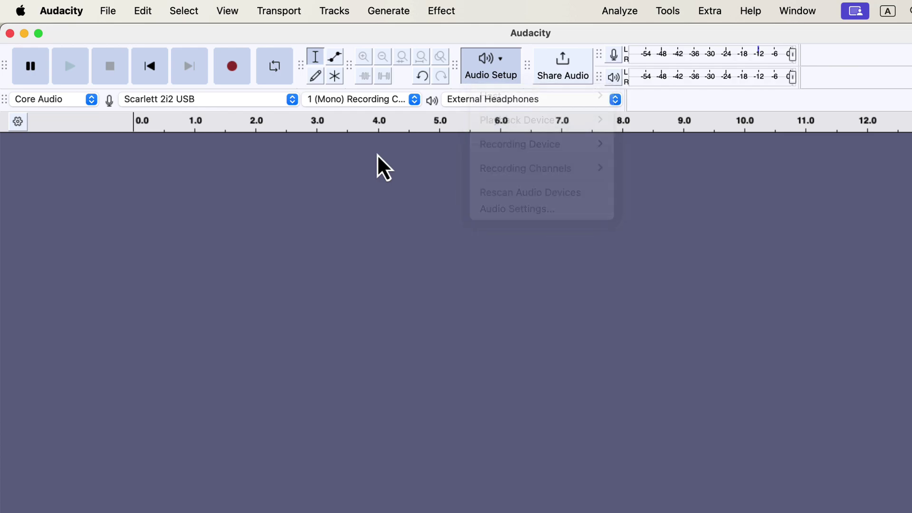
left_click(286, 13)
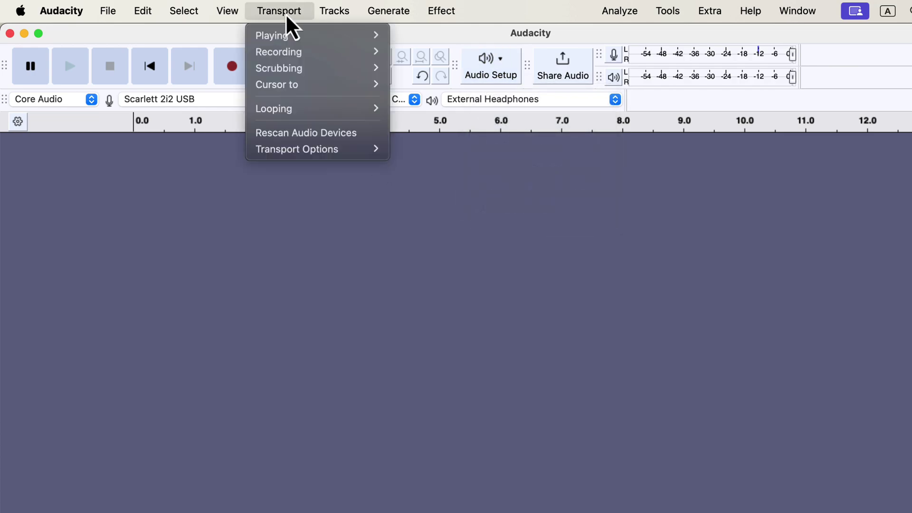
mouse_move(304, 149)
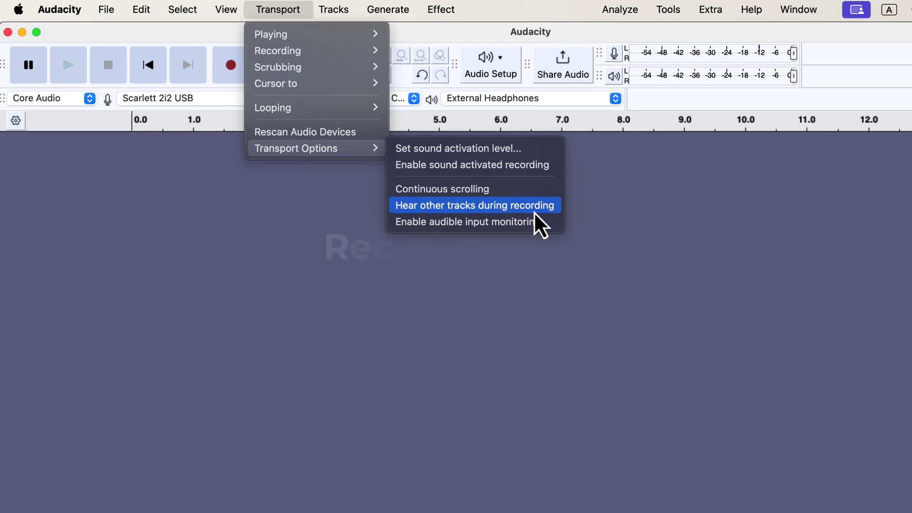
left_click(602, 197)
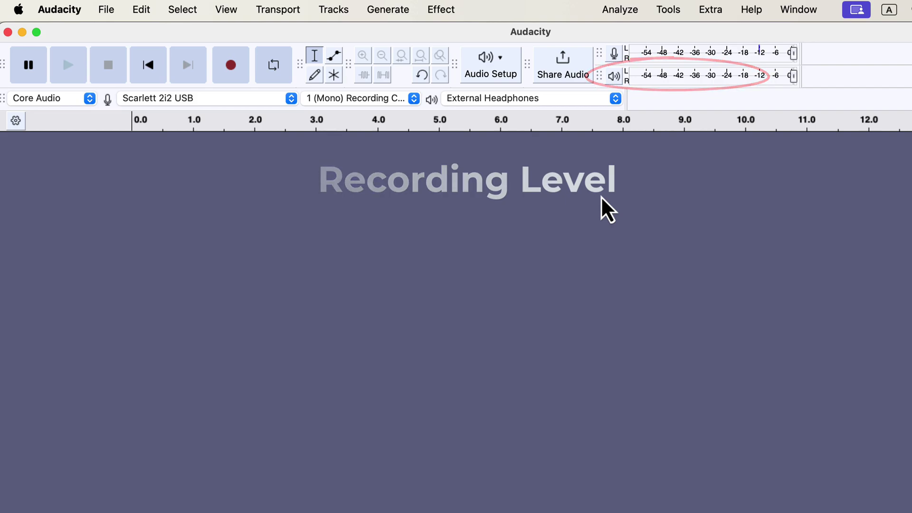
Step: Stretch the recording and playback meter toolbars toward the window's right edge
mouse_move(797, 59)
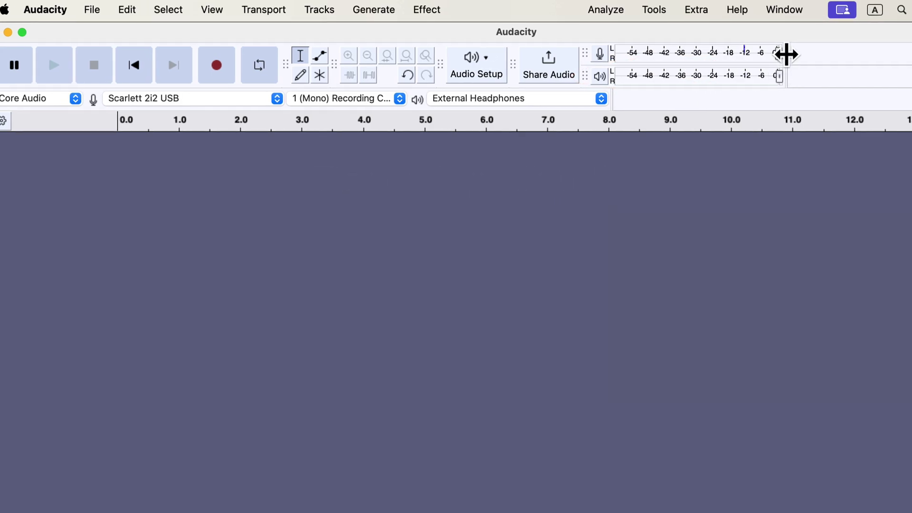
left_click_drag(800, 55, 911, 53)
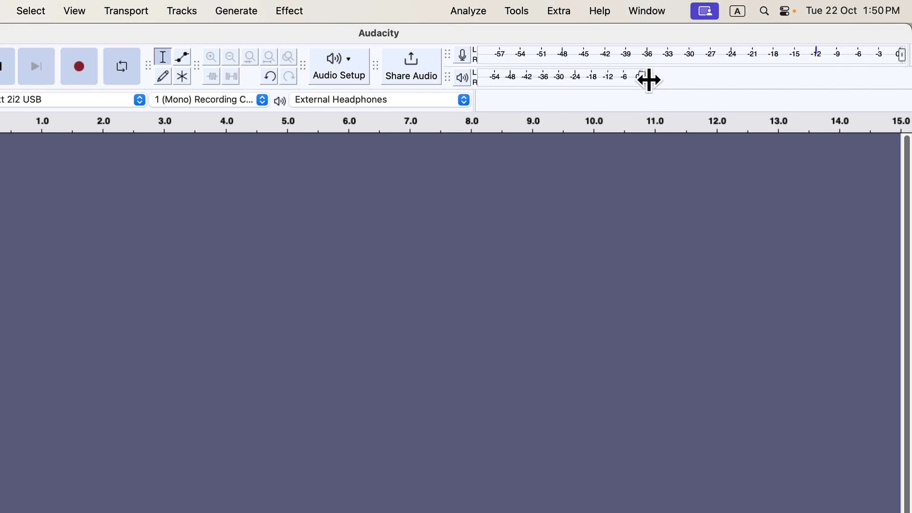
left_click_drag(646, 79, 904, 75)
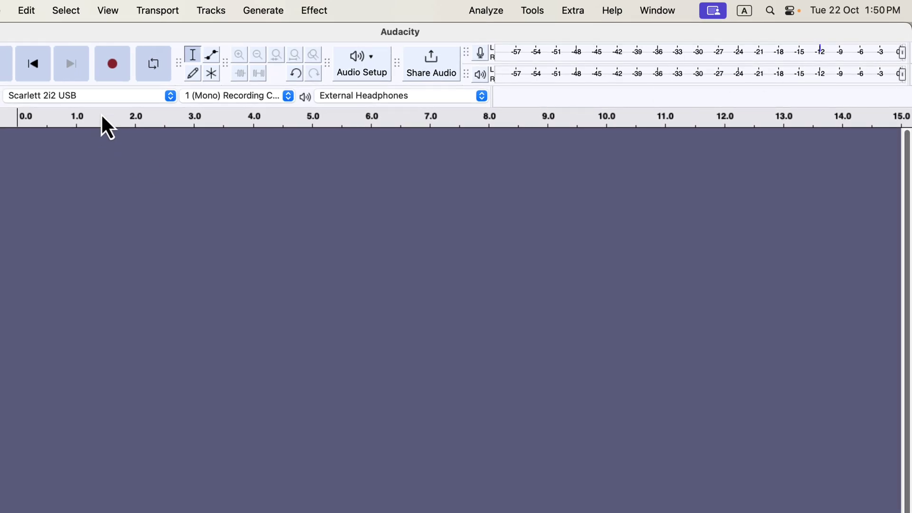
Step: Select MacBook Pro Microphone as the recording device and set the recording level to 100
left_click(100, 97)
left_click(106, 141)
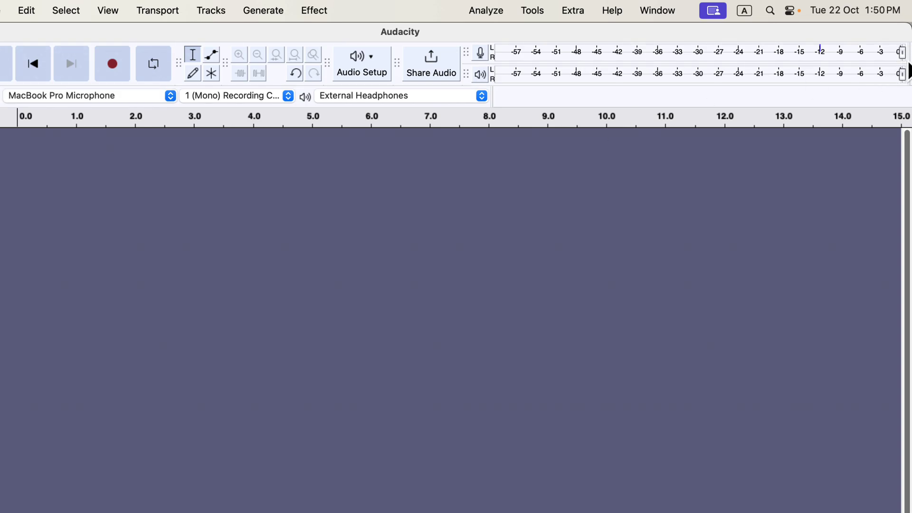
left_click_drag(902, 53, 708, 60)
double_click(824, 57)
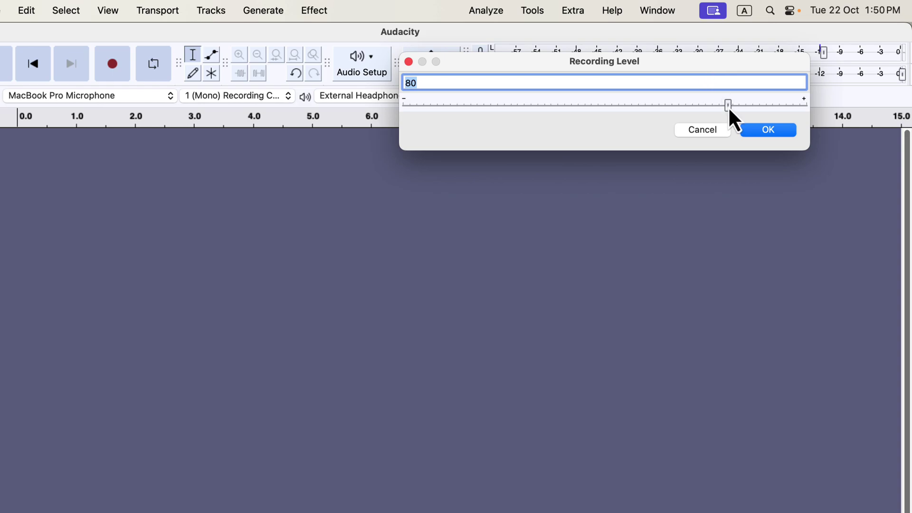
mouse_move(728, 106)
left_mouse_down()
mouse_move(810, 111)
mouse_move(727, 108)
left_mouse_up()
left_click_drag(728, 109, 813, 110)
Step: Confirm the recording level of 100 and enable Silent Monitoring on the input meter
left_click(775, 136)
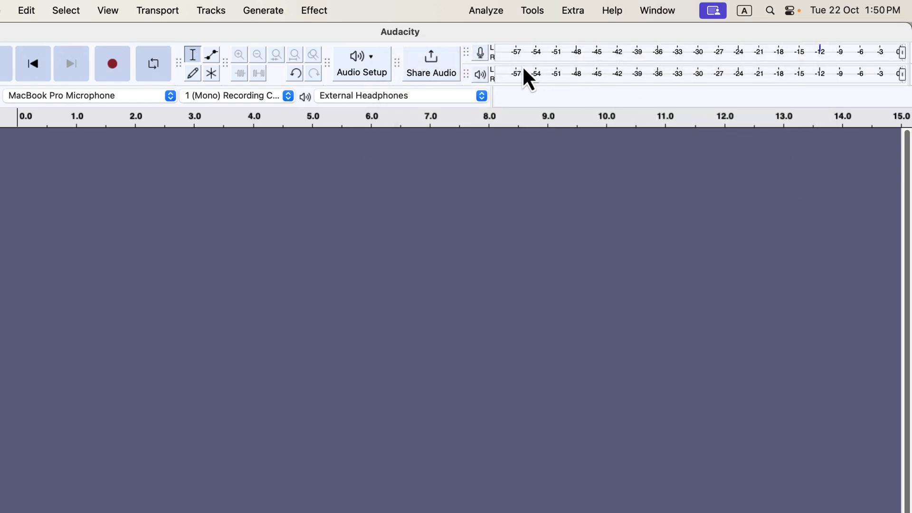
left_click(481, 53)
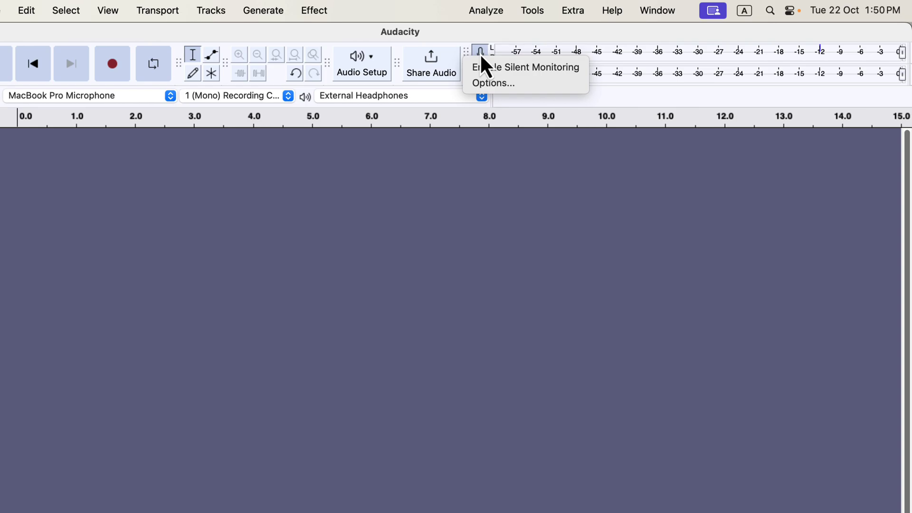
left_click(583, 70)
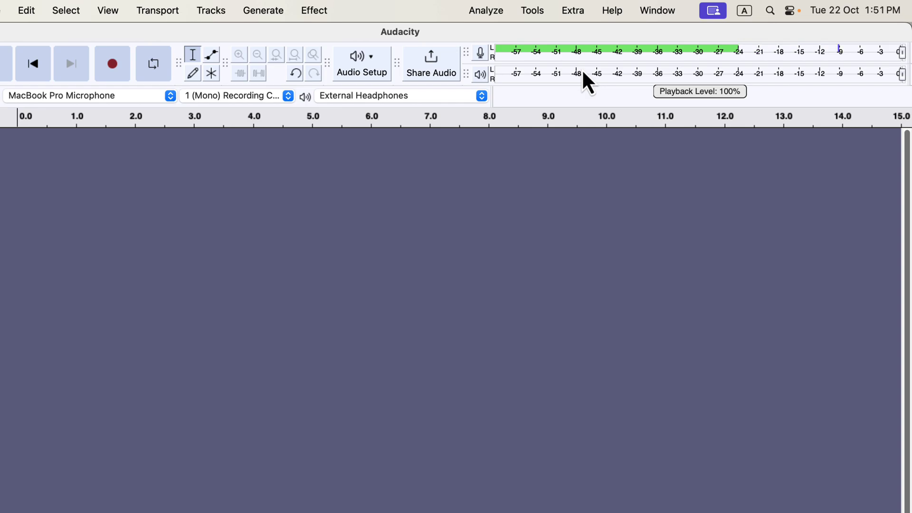
Step: Switch the recording input to Scarlett 2i2 USB and enable Silent Monitoring again
left_click(121, 97)
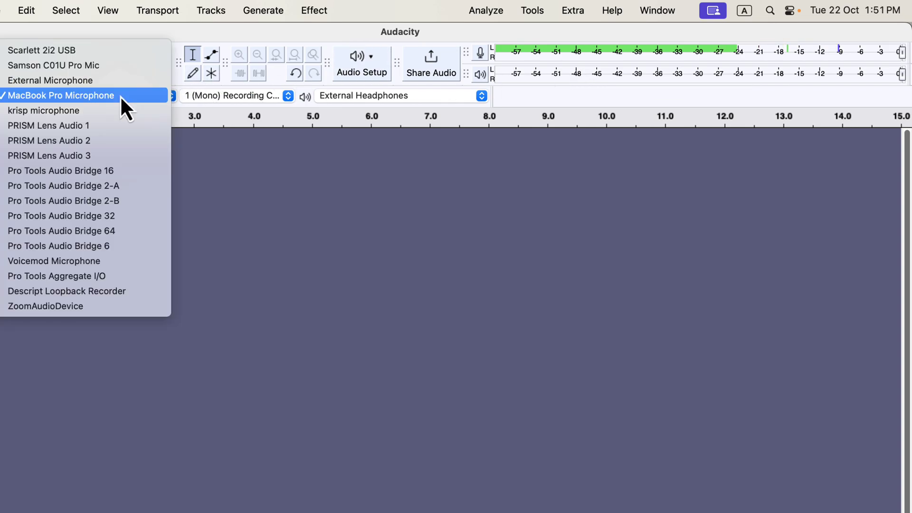
left_click(113, 50)
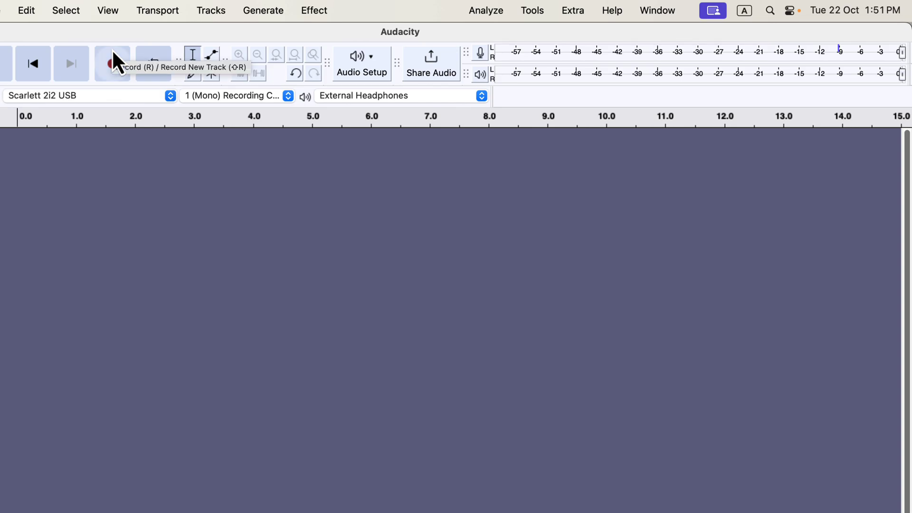
left_click(484, 55)
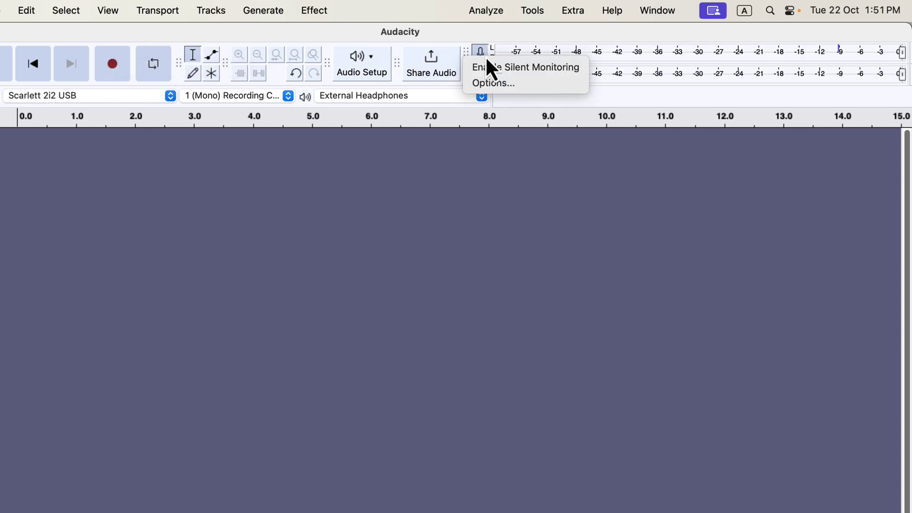
left_click(585, 69)
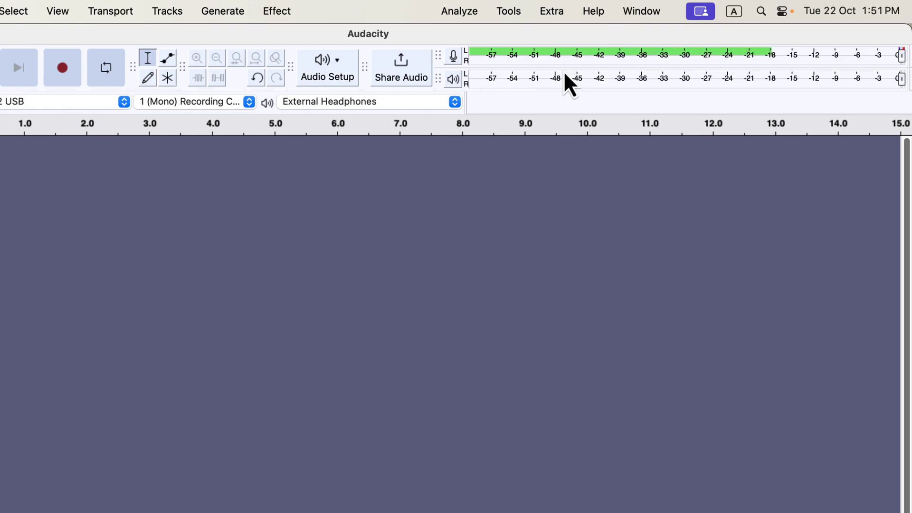
Step: Disable Silent Monitoring from the recording meter's options
left_click(453, 57)
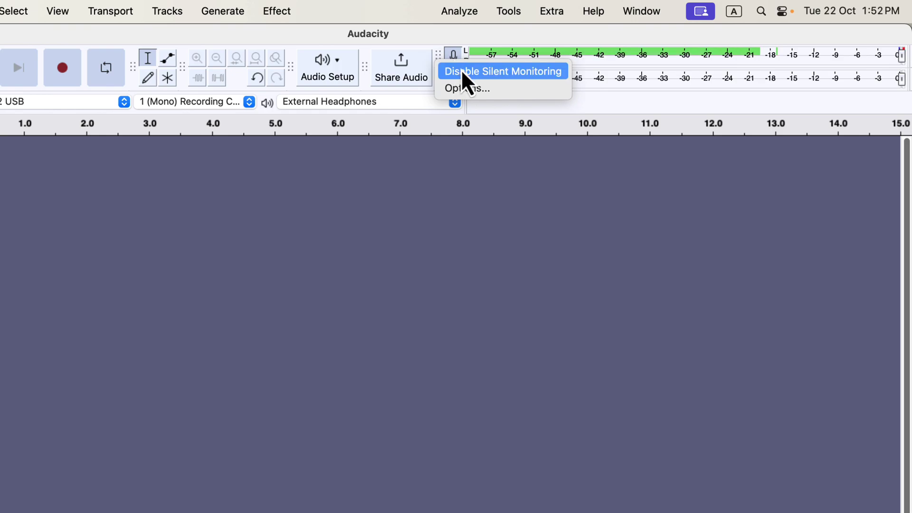
left_click(525, 74)
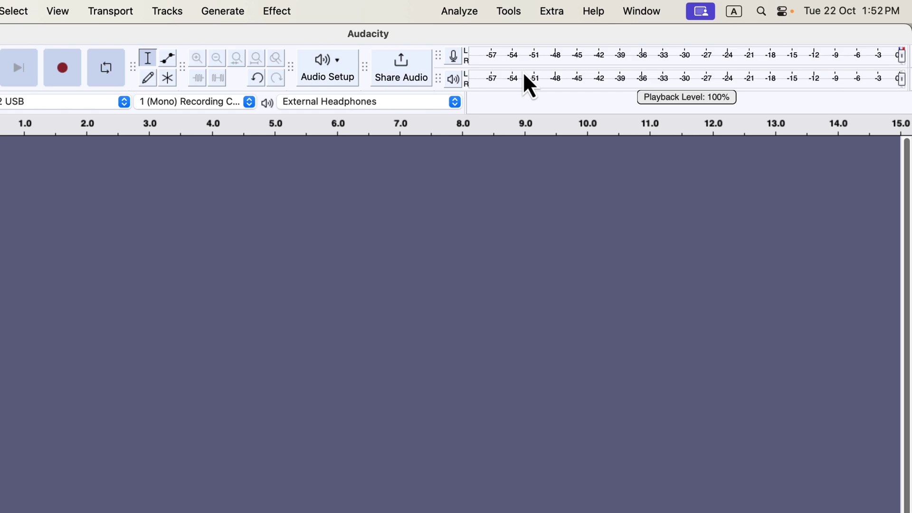
Step: Record about 28 seconds of voice on Audio 1, stop, and scroll back to 0 s
left_click(62, 67)
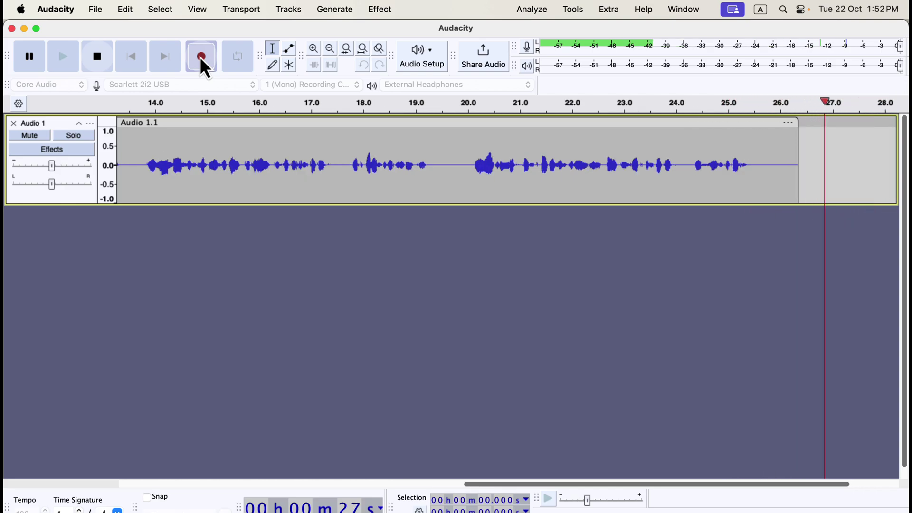
left_click(99, 58)
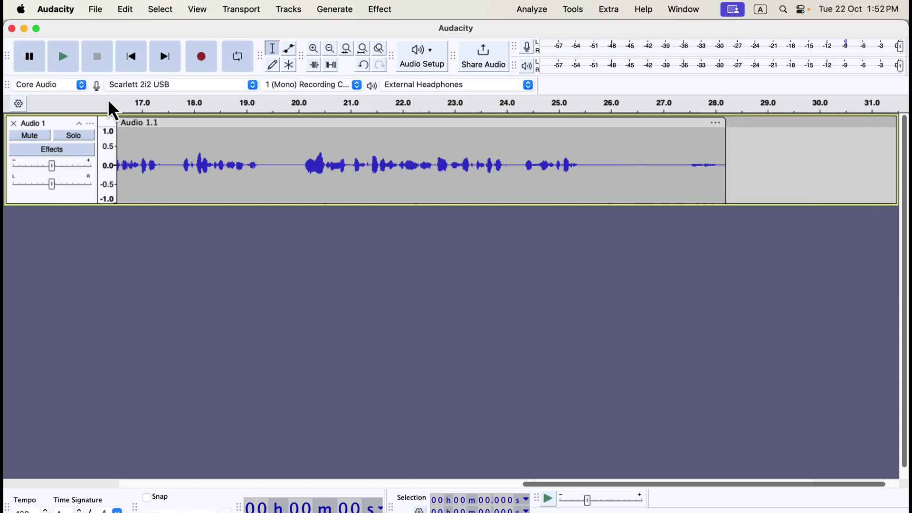
scroll(185, 146, "left", 5)
scroll(185, 146, "left", 3)
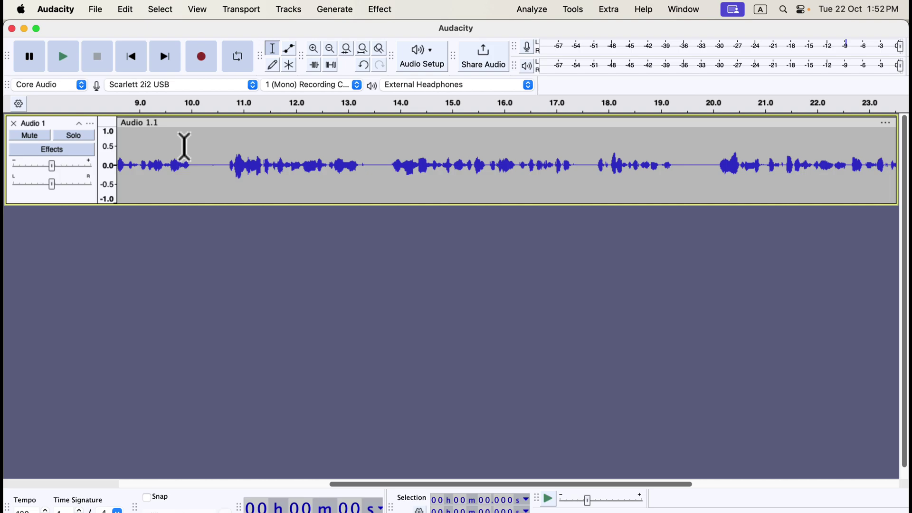
scroll(184, 146, "left", 7)
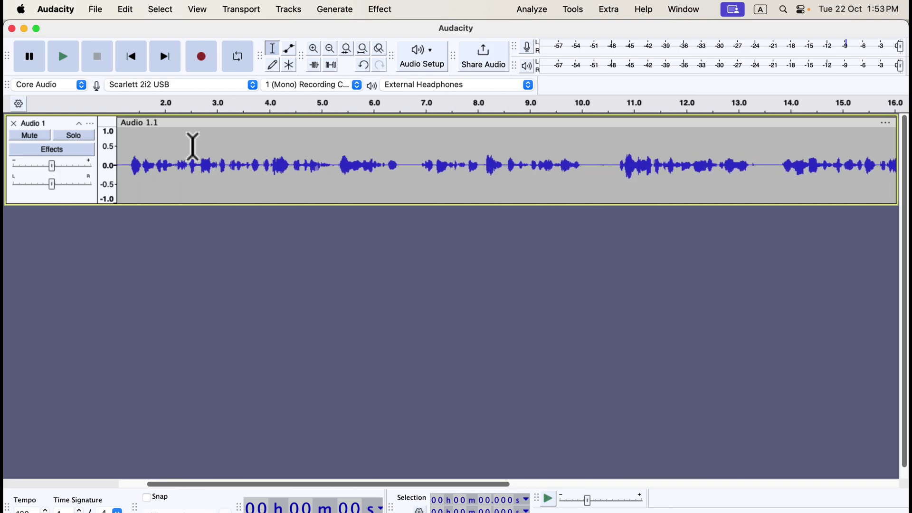
scroll(193, 146, "left", 2)
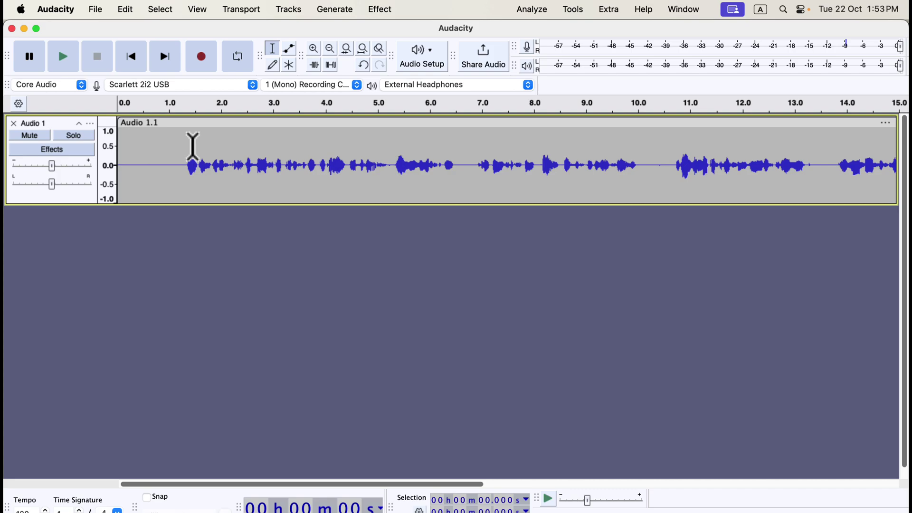
Step: Save the project to the computer, choosing the tutorial projects folder as location
left_click(99, 11)
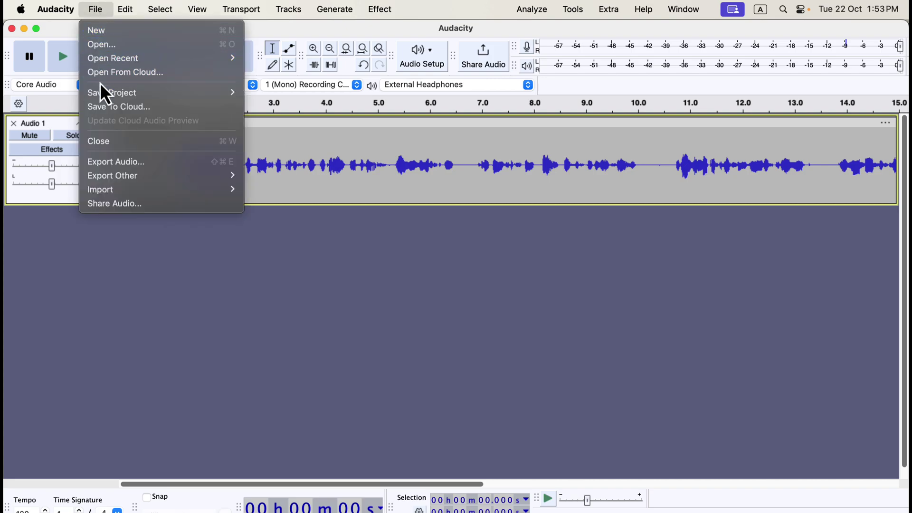
mouse_move(103, 93)
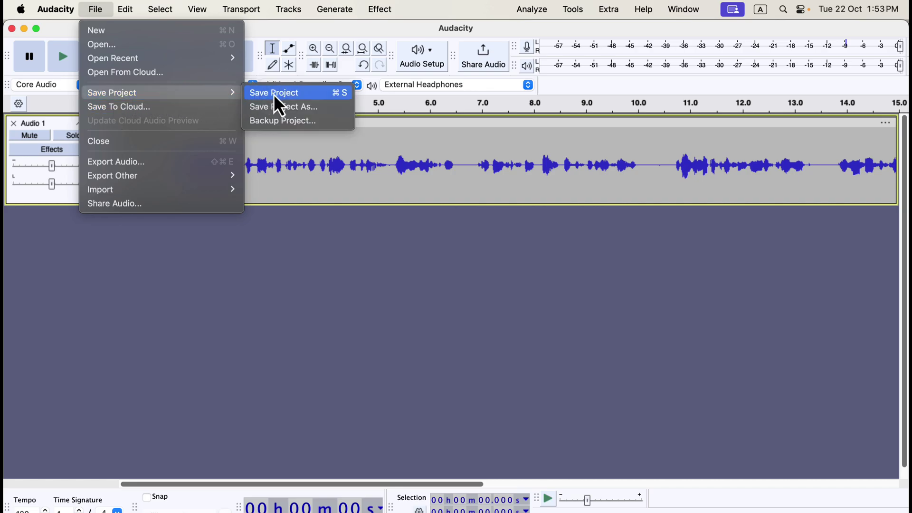
left_click(277, 98)
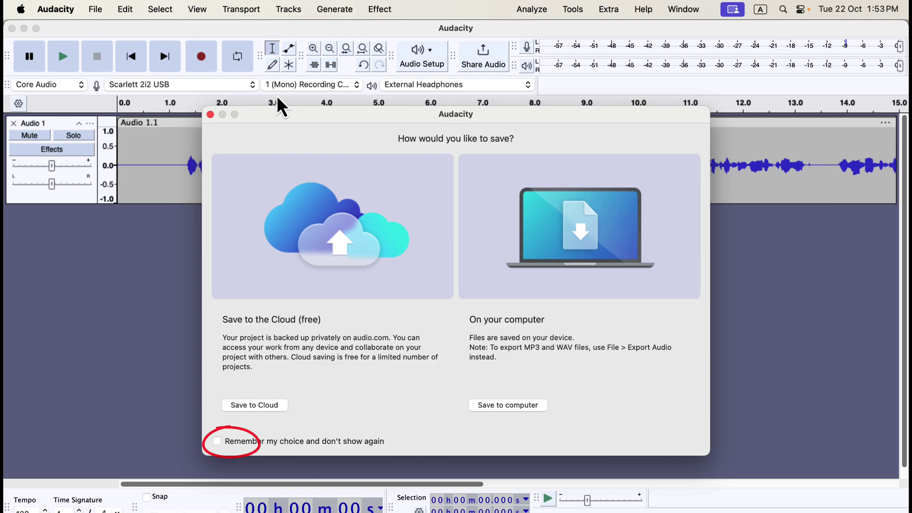
left_click(497, 405)
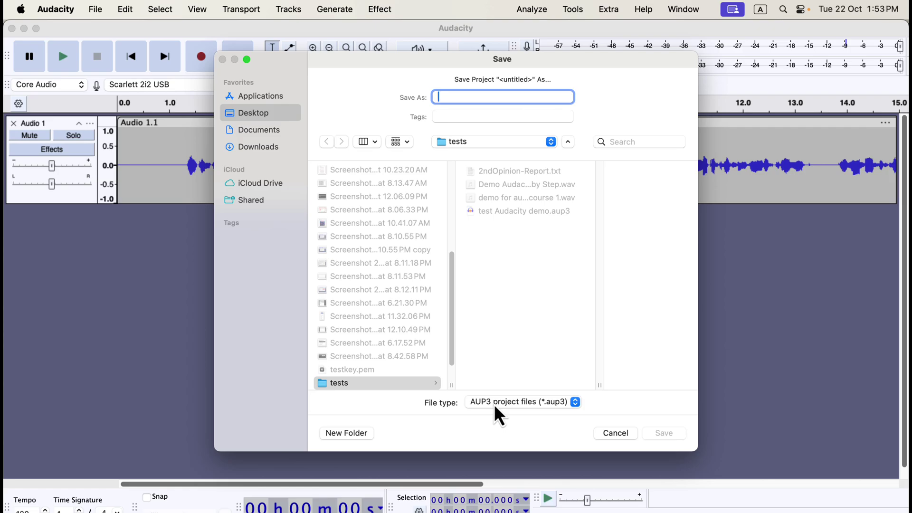
left_click(261, 115)
left_click(478, 375)
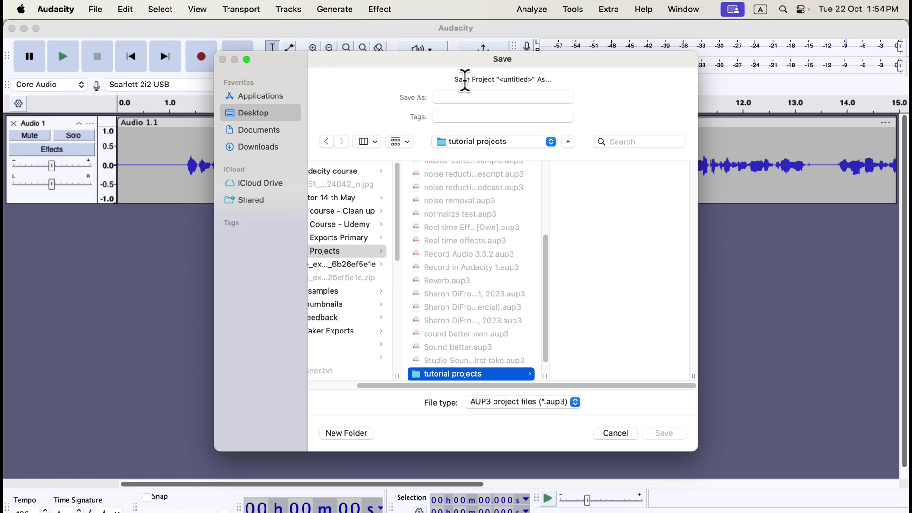
Step: Name the file 3.6.4 demo, keep the AUP3 project type, and save
left_click(464, 97)
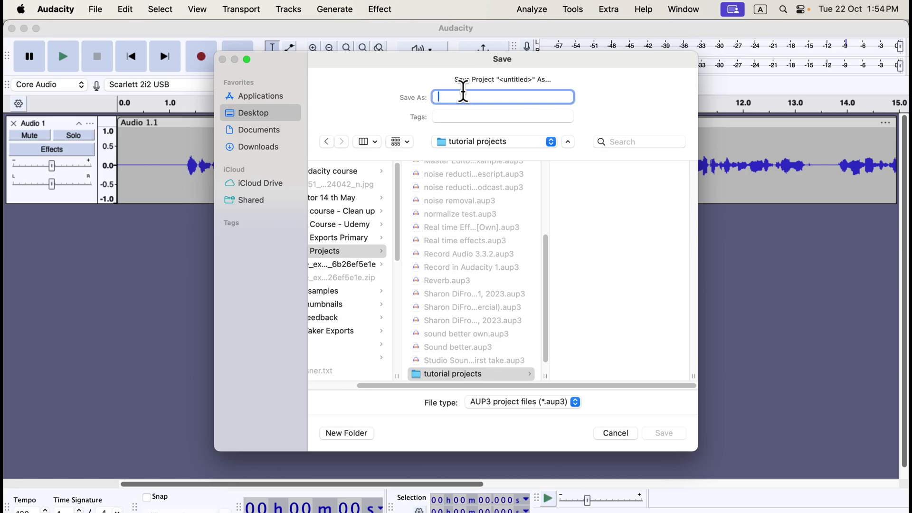
type("3.6.4 demo")
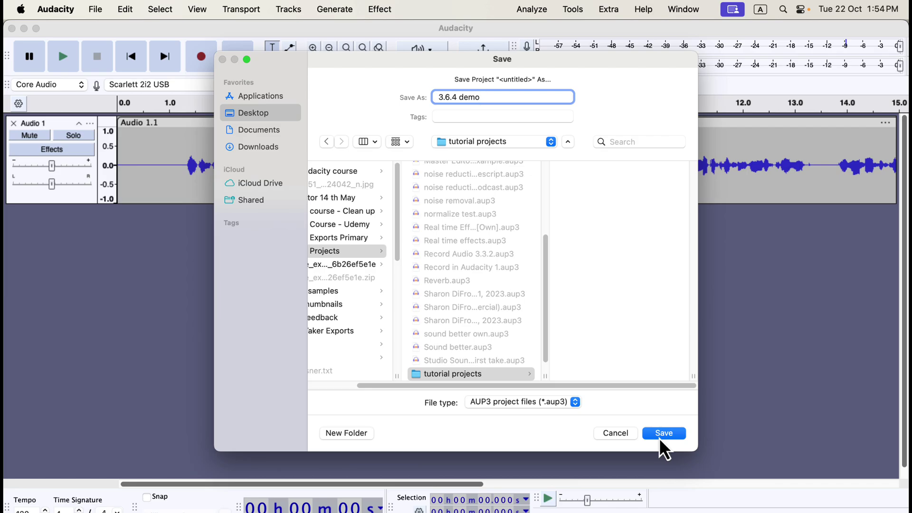
left_click(554, 407)
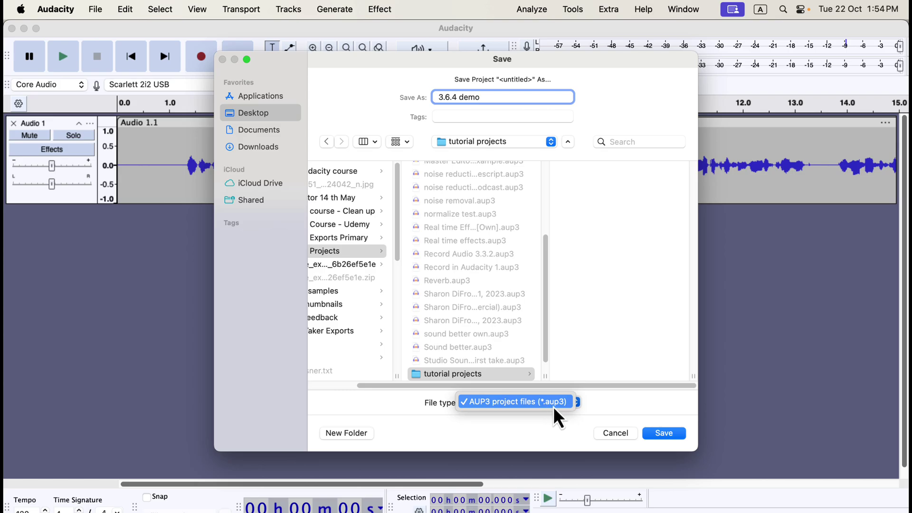
left_click(566, 427)
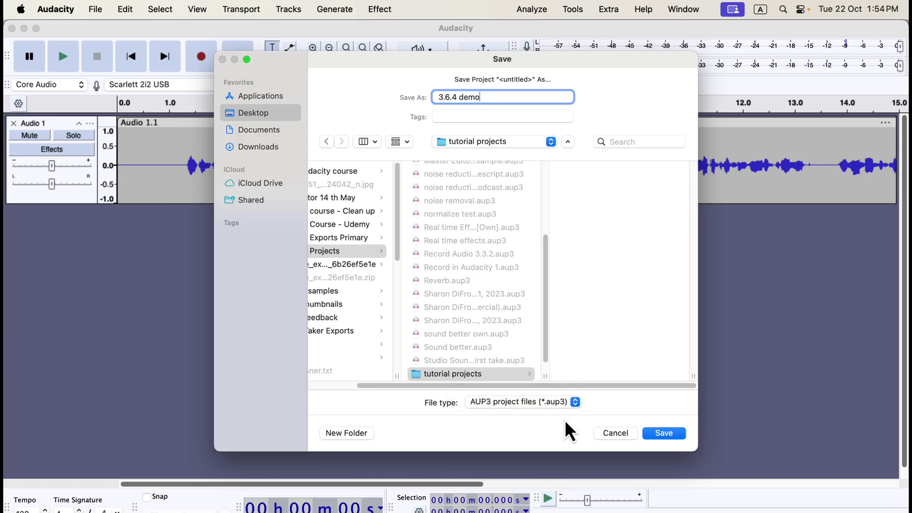
left_click(664, 434)
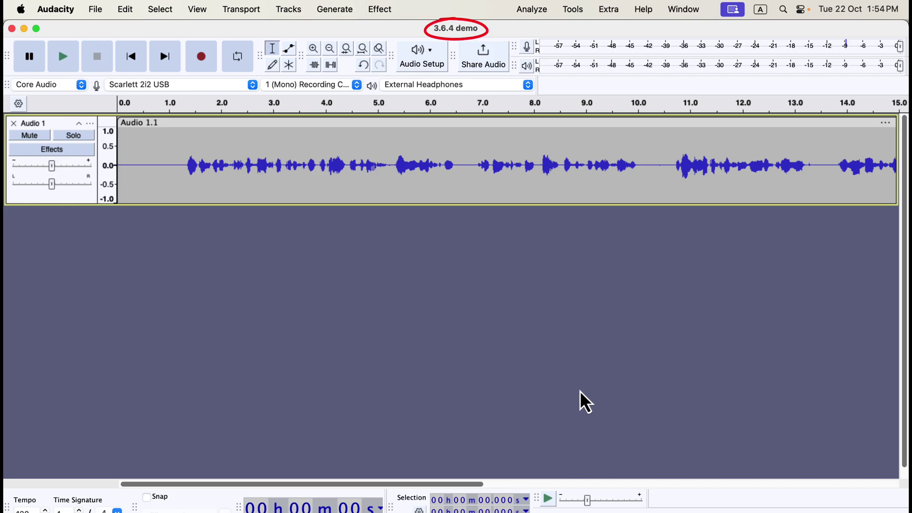
Step: In Finder, open the tutorial projects folder and select 3.6.4 demo.aup3
key("super+Tab")
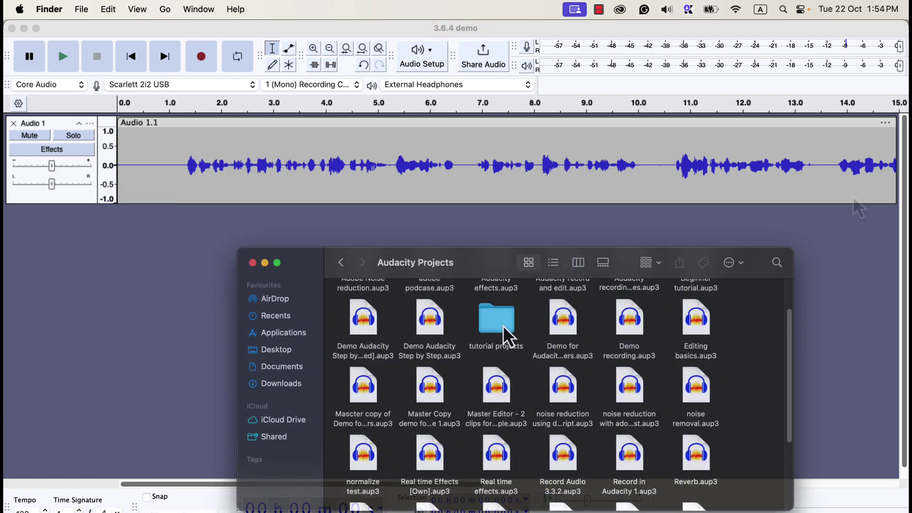
double_click(508, 337)
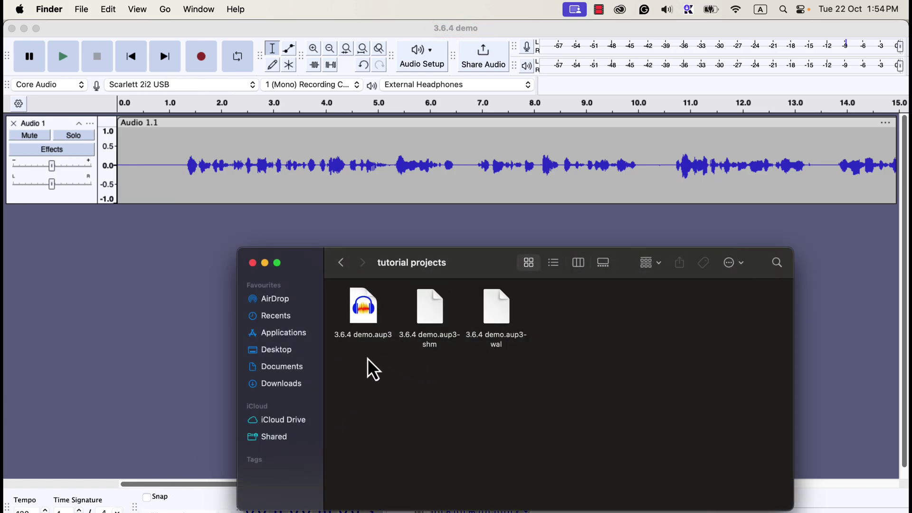
left_click(362, 333)
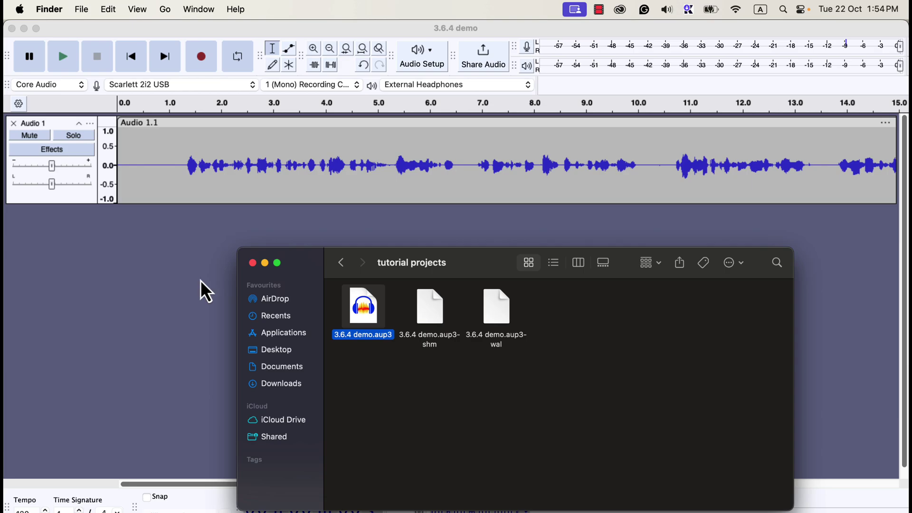
left_click(218, 287)
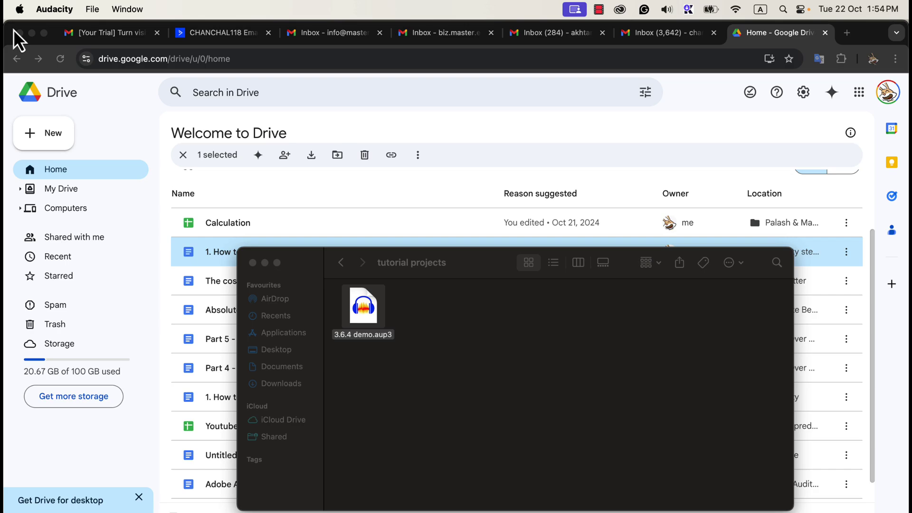
left_click(467, 312)
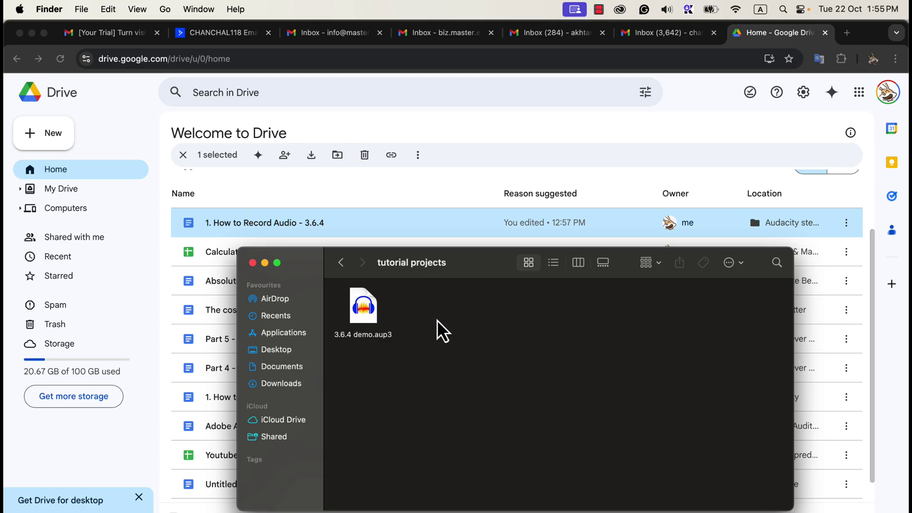
Step: Reopen 3.6.4 demo.aup3 and play the recording from about 0.95 s, then stop
double_click(369, 318)
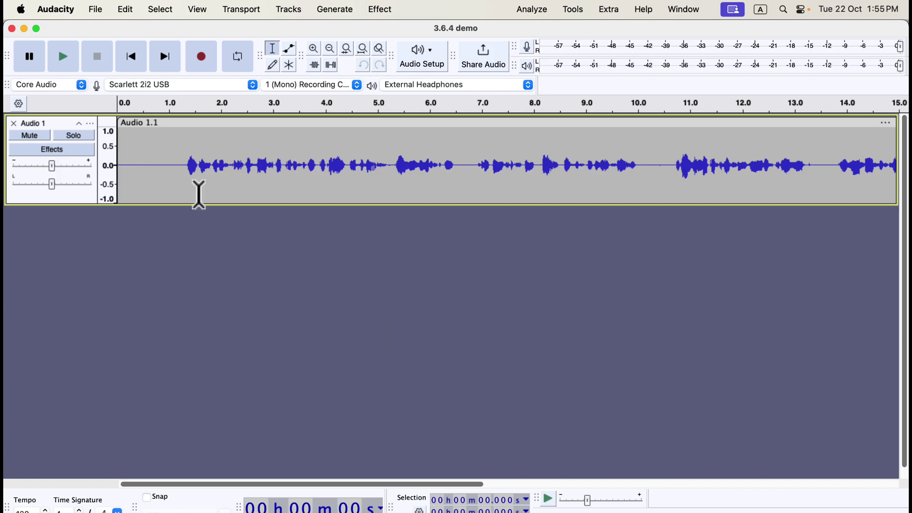
left_click(168, 164)
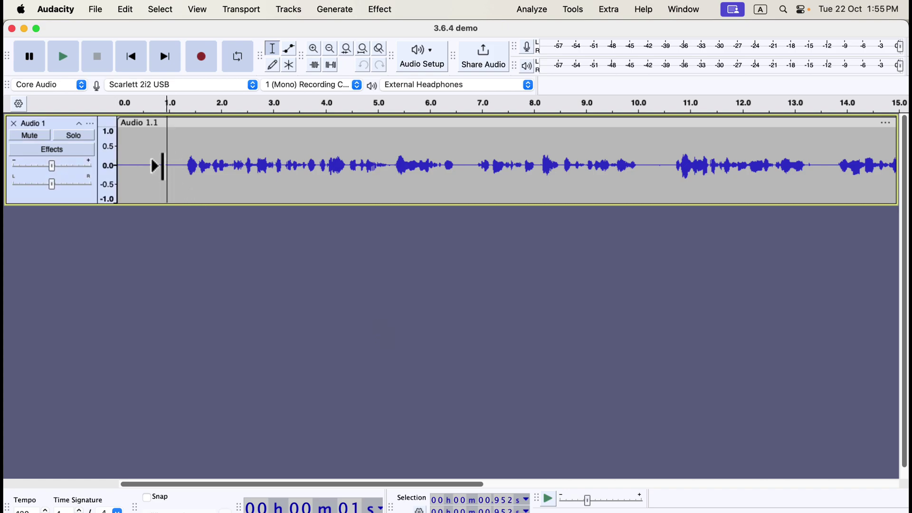
left_click(71, 58)
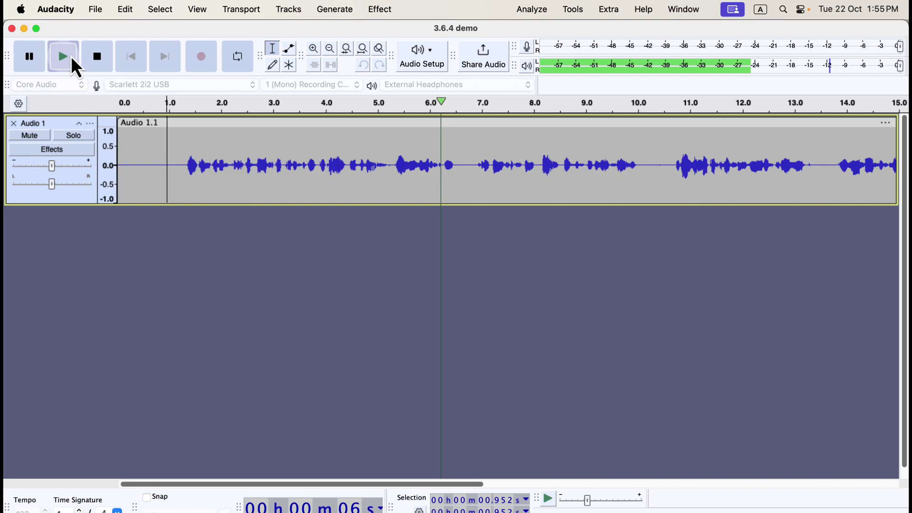
left_click(71, 58)
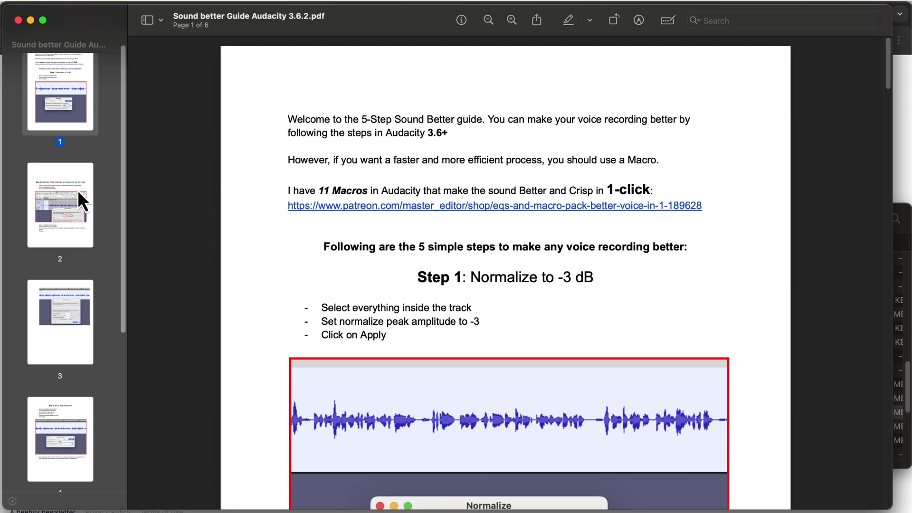
Step: Page through pages 2, 3 and 4 of the Sound better guide in Preview
left_click(76, 202)
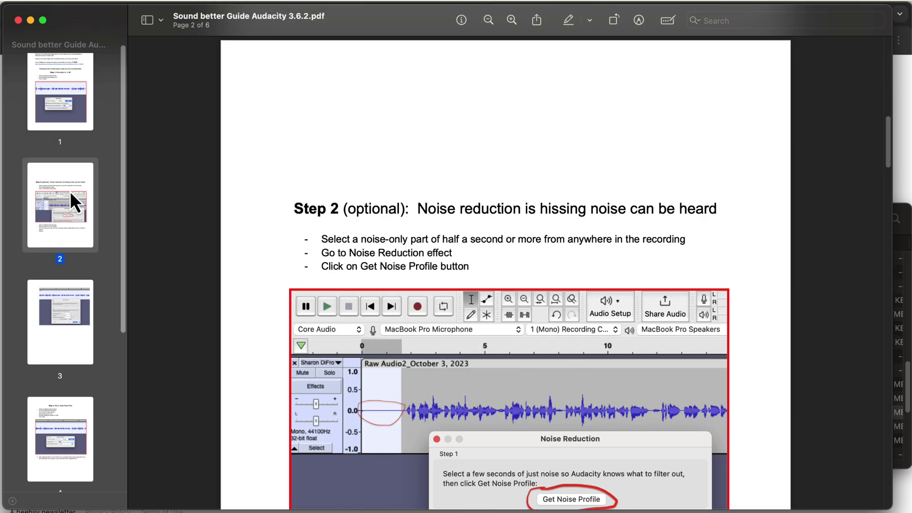
scroll(70, 191, "down", 5)
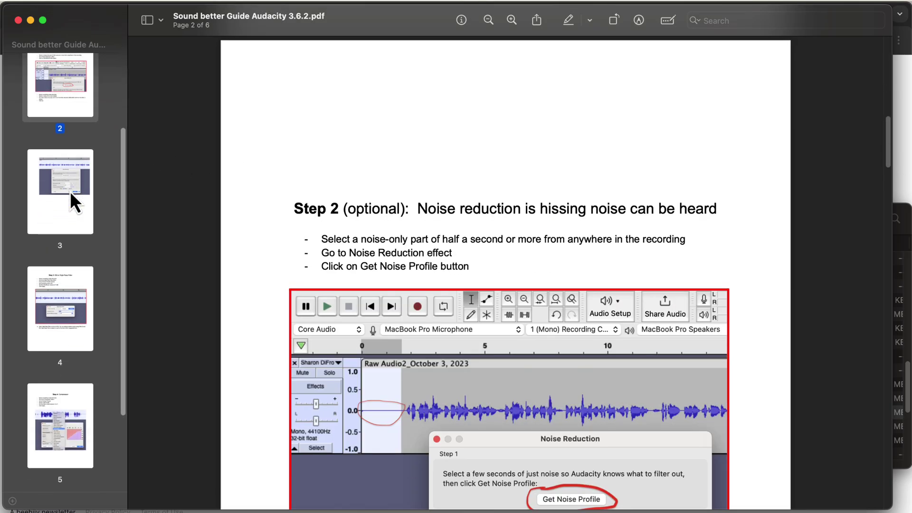
left_click(69, 191)
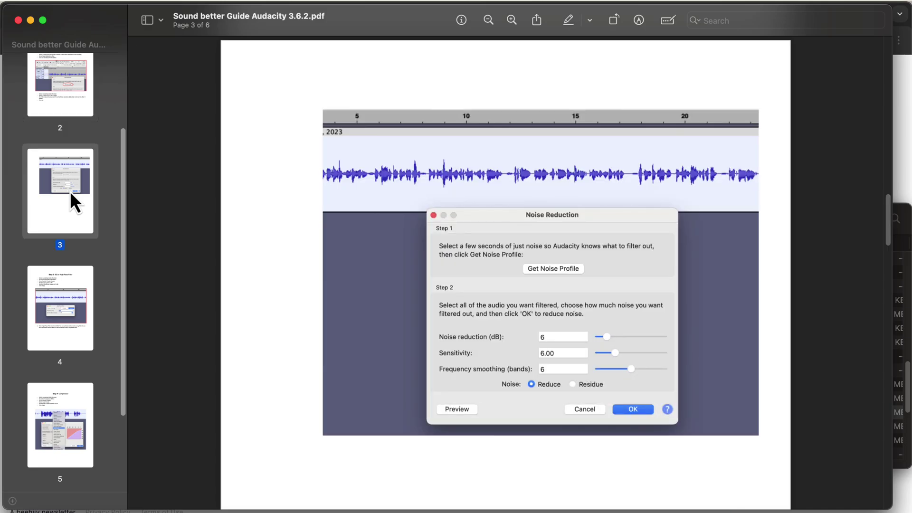
scroll(70, 191, "down", 4)
left_click(70, 191)
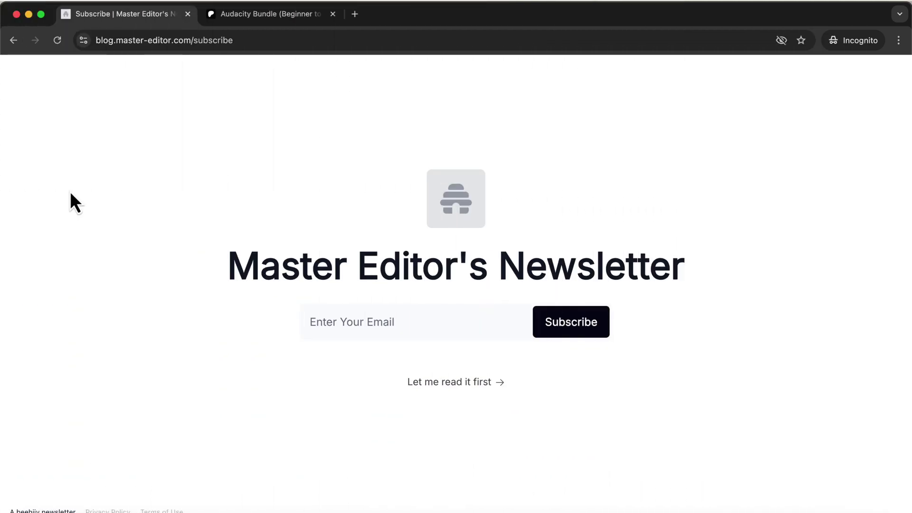
Step: Choose 'Let me read it first' and scroll through the $197 Audacity Bundle description
left_click(458, 394)
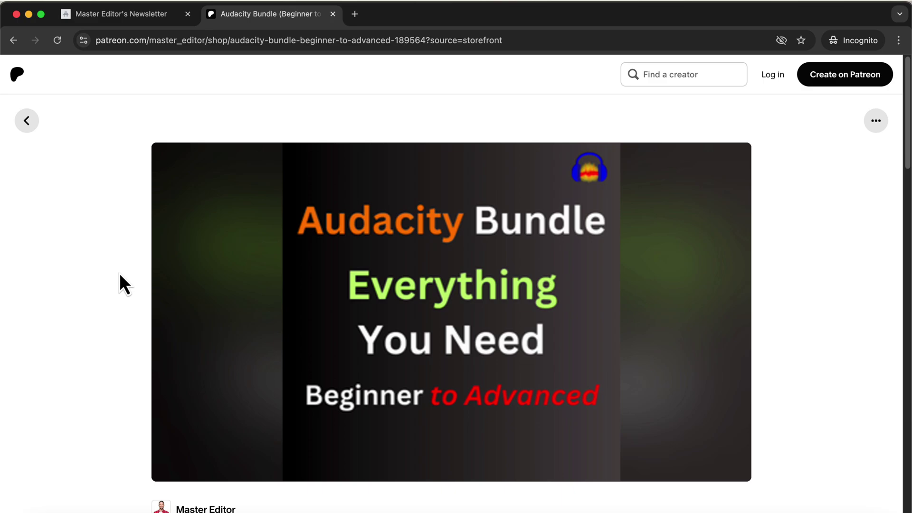
scroll(120, 275, "down", 5)
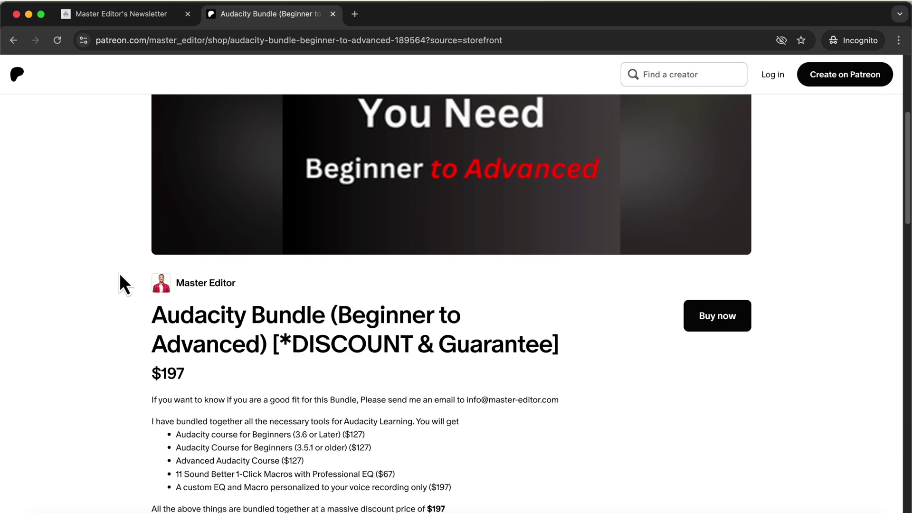
scroll(120, 278, "down", 5)
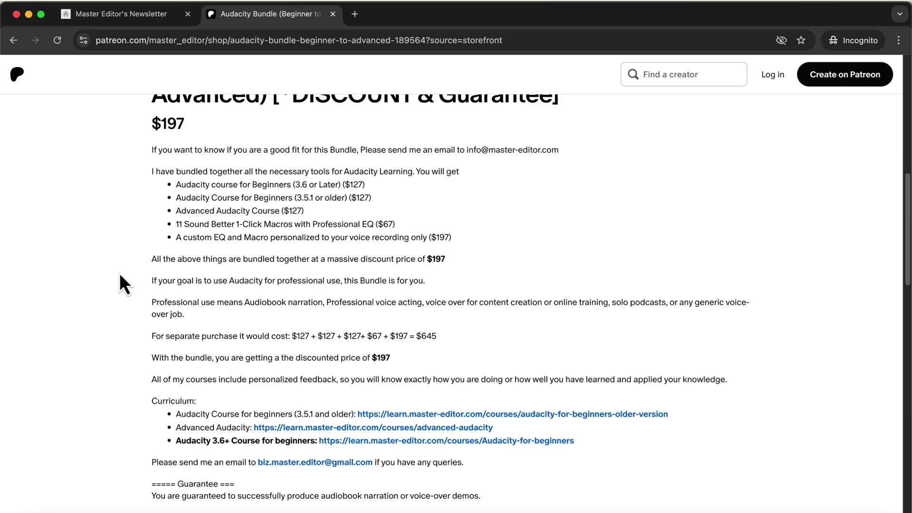
scroll(120, 276, "down", 4)
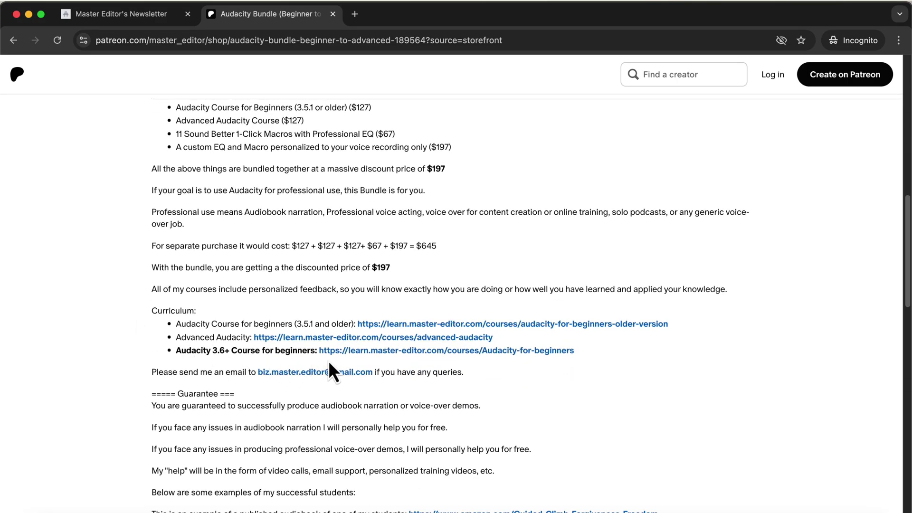
Step: Open the Audacity 3.6+ beginners course and scroll through testimonial emails 1–3
left_click(357, 351)
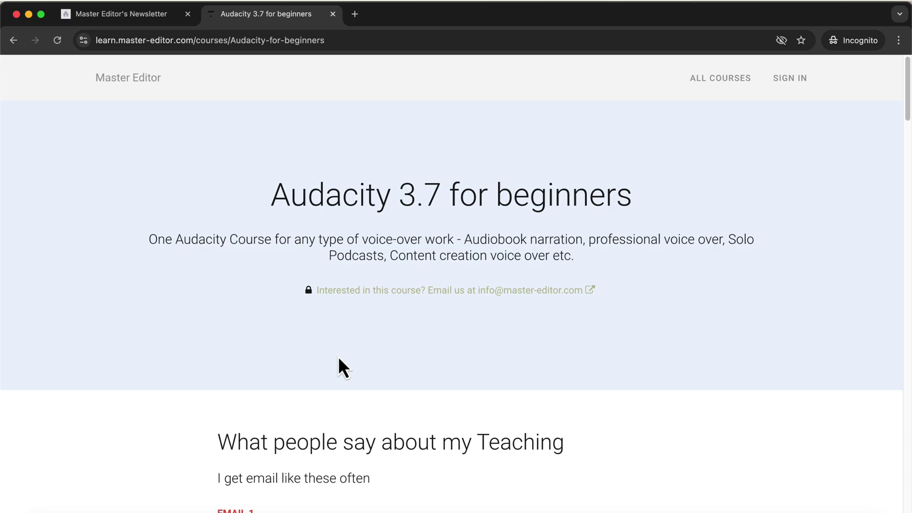
scroll(206, 408, "down", 8)
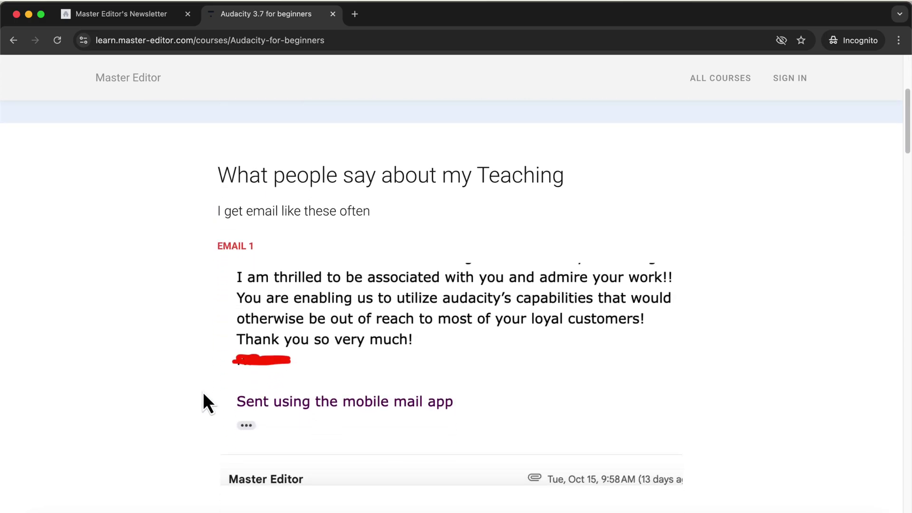
scroll(202, 392, "down", 3)
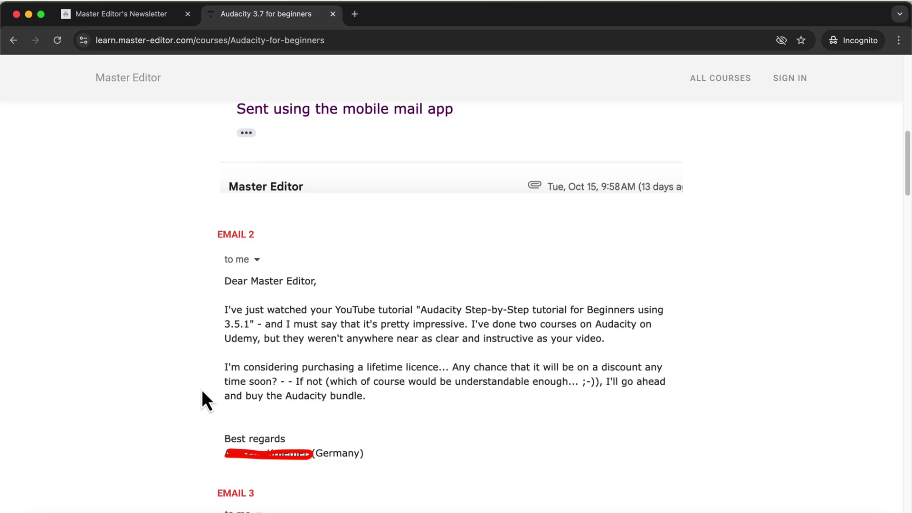
scroll(202, 391, "down", 4)
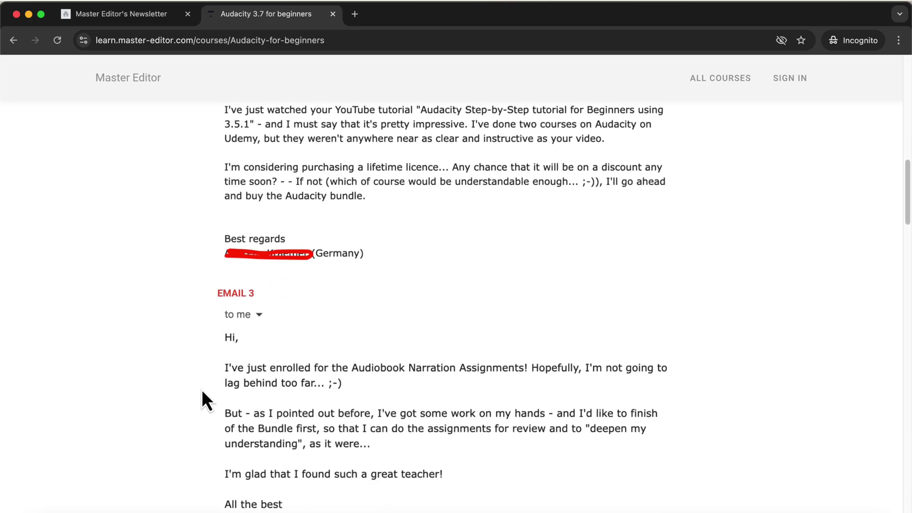